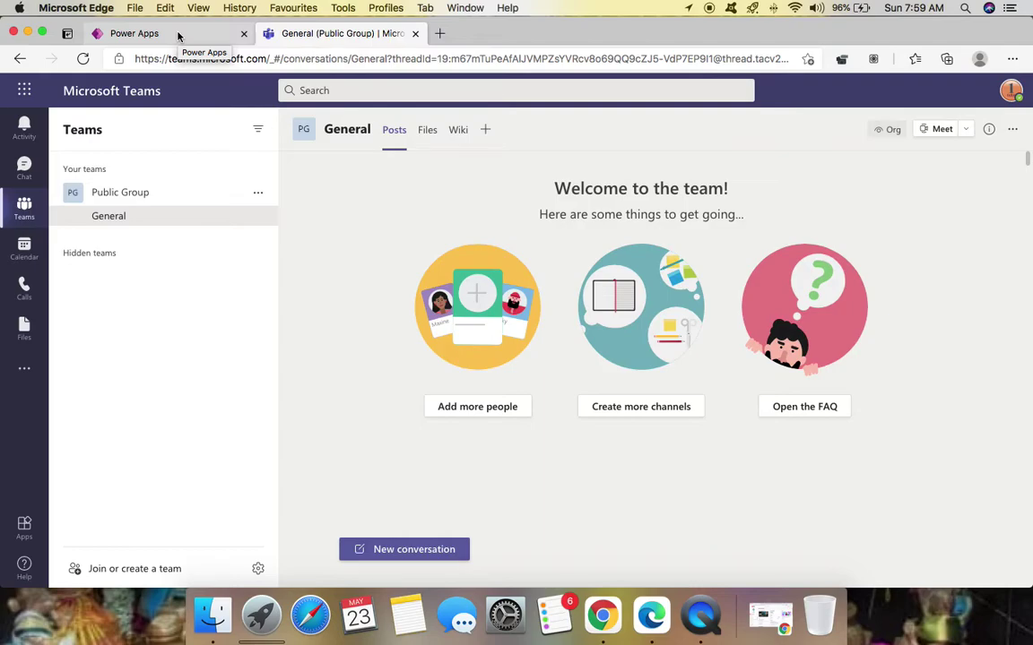
Step: Search the General channel's add-tab gallery for 'power' and open the Power Apps app details
click(178, 36)
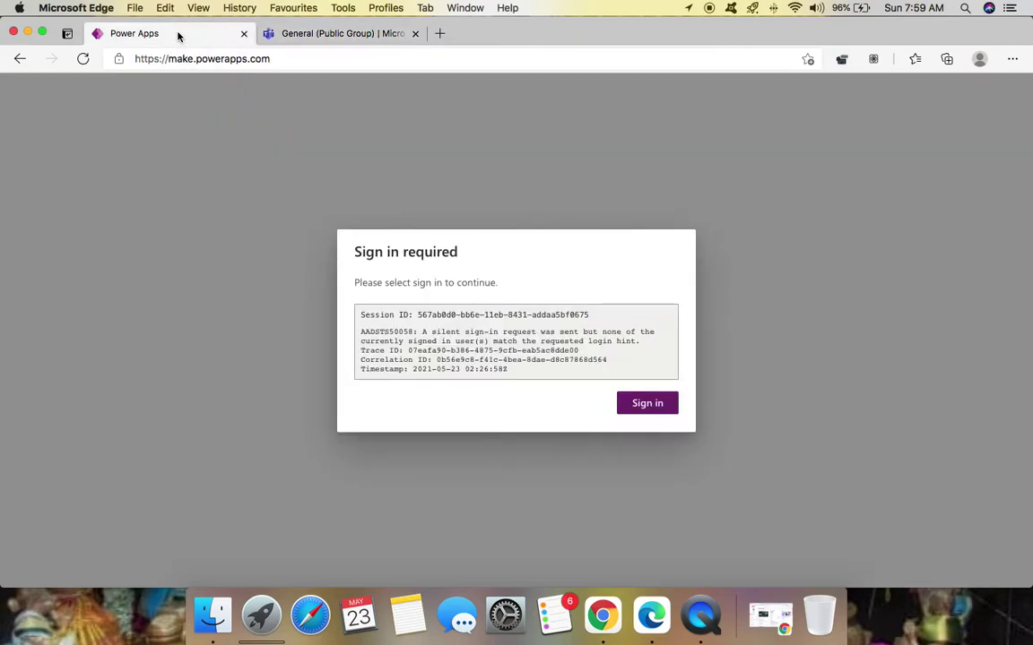
click(311, 38)
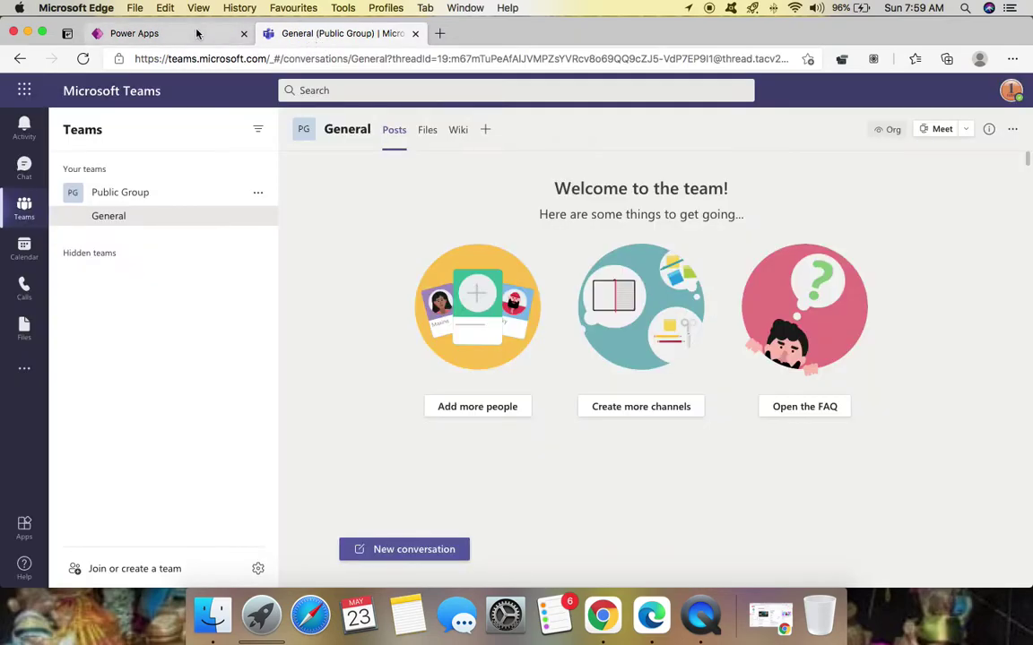
click(488, 134)
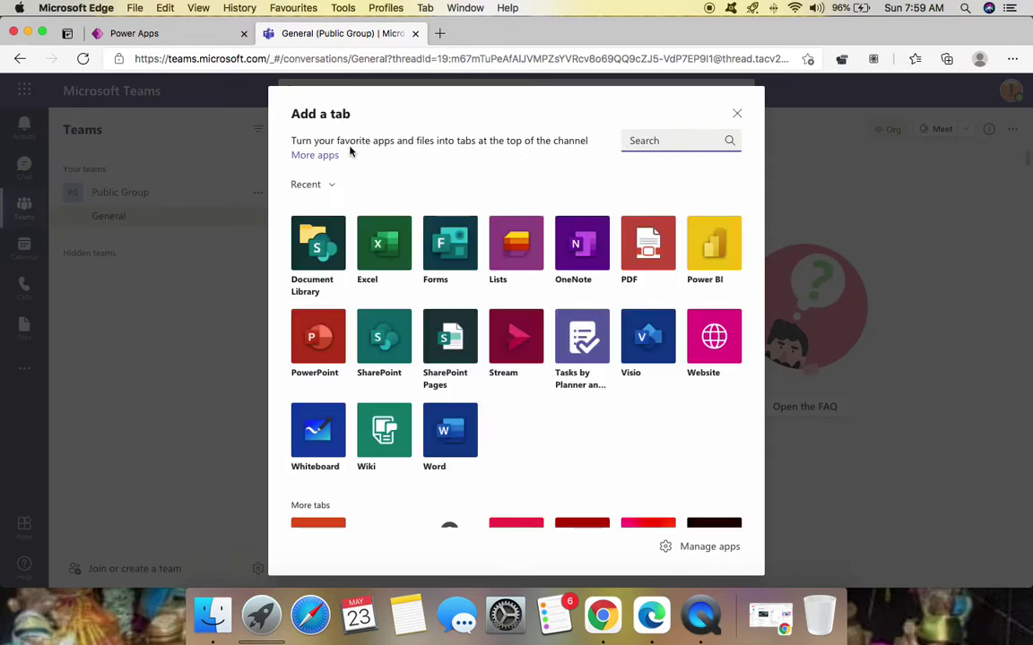
click(737, 113)
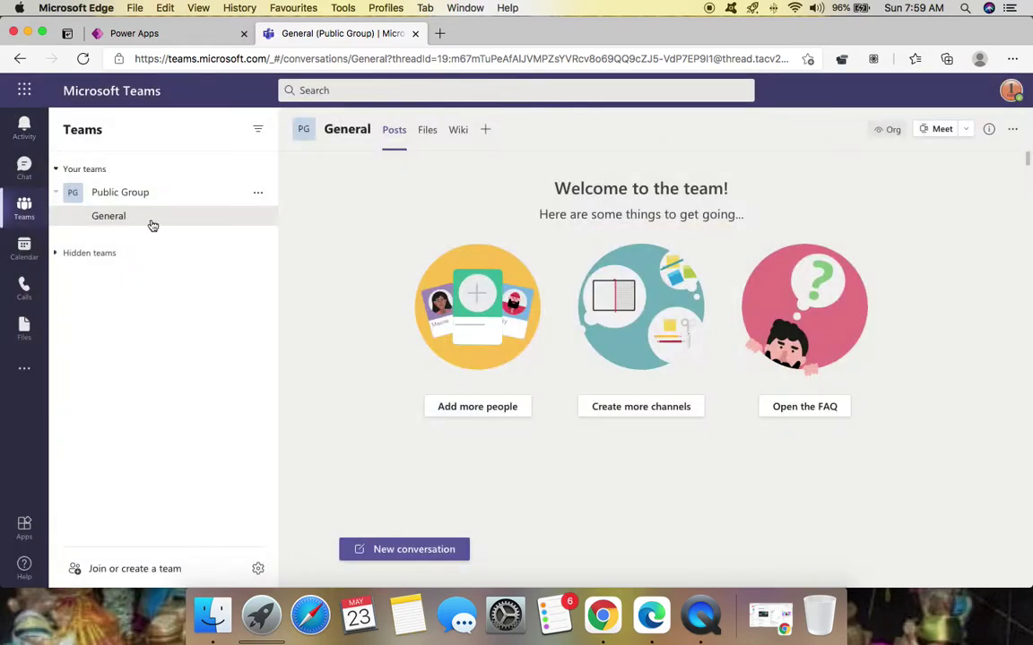
click(486, 130)
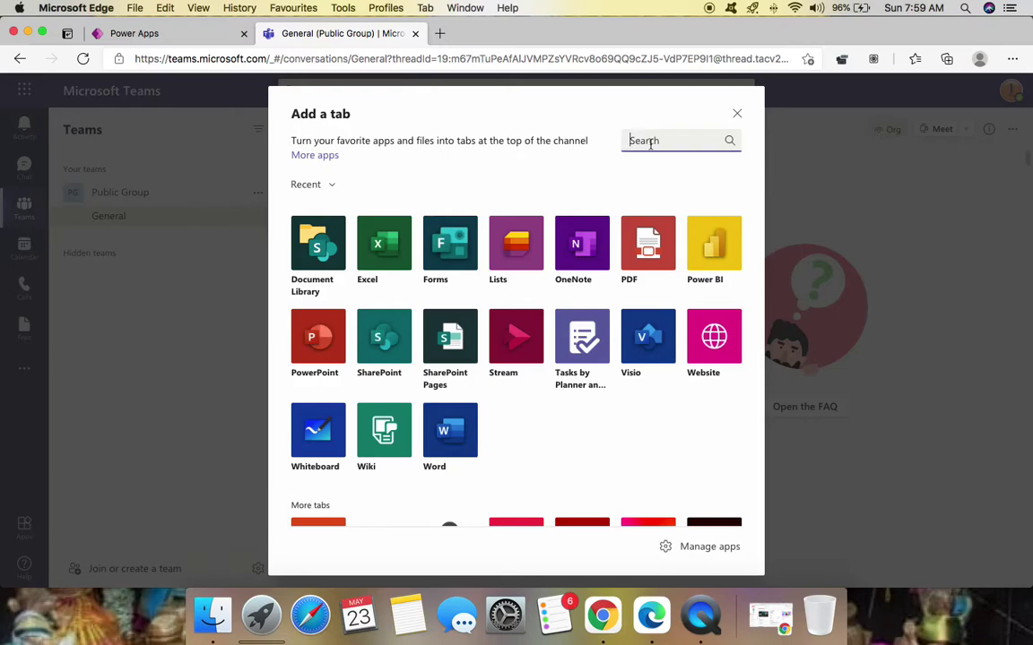
text(power)
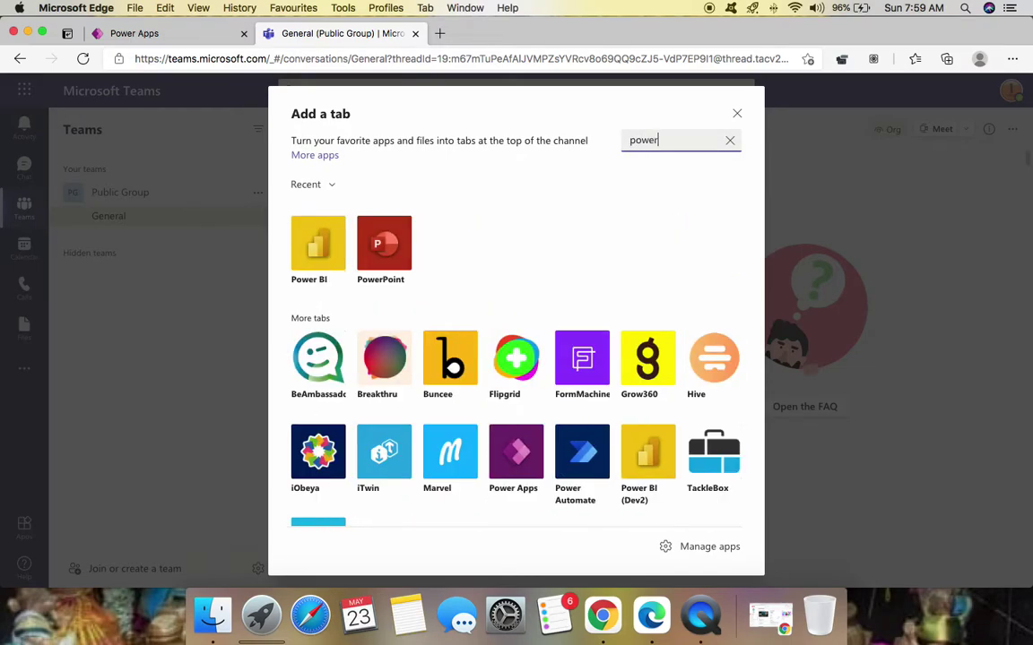
click(520, 462)
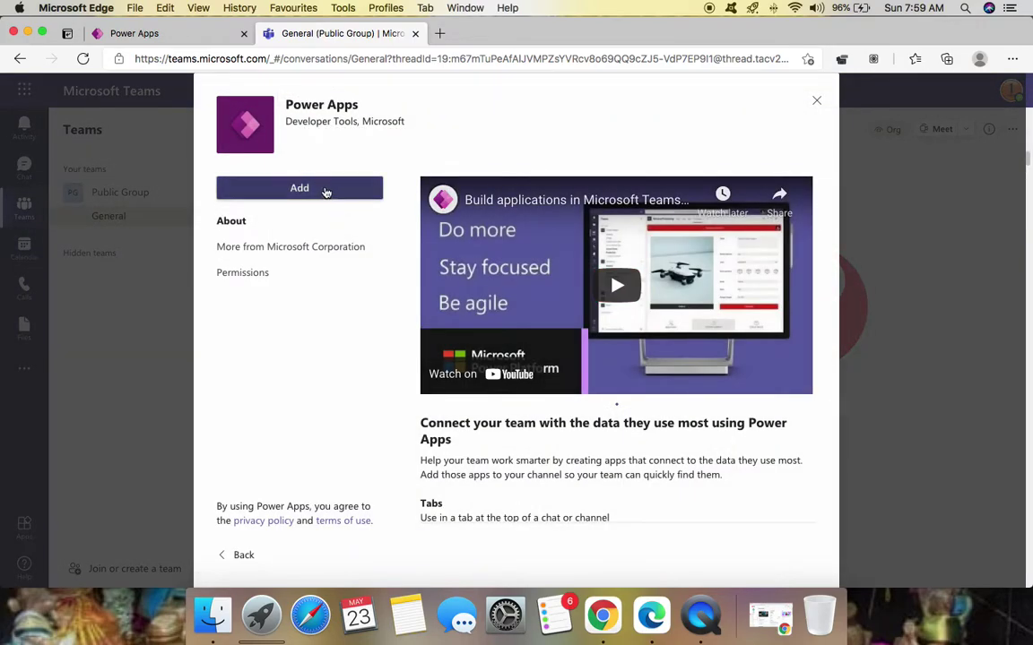
Step: Add Power Apps as a channel tab and browse the existing apps list from App to VariablesDemo
click(326, 190)
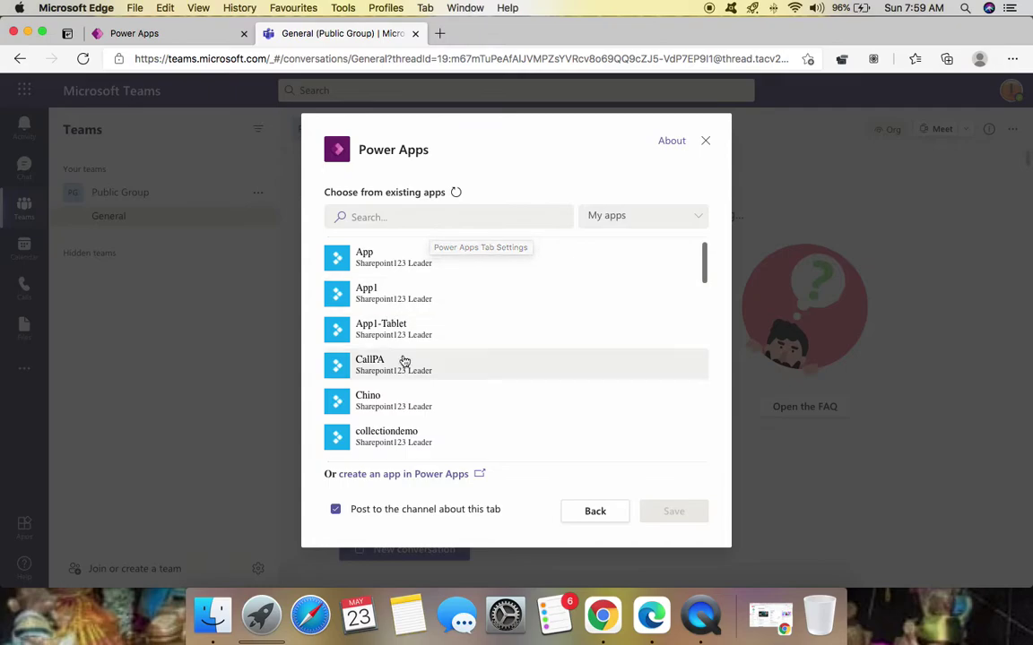
scroll(405, 386, down, 3)
scroll(406, 385, down, 5)
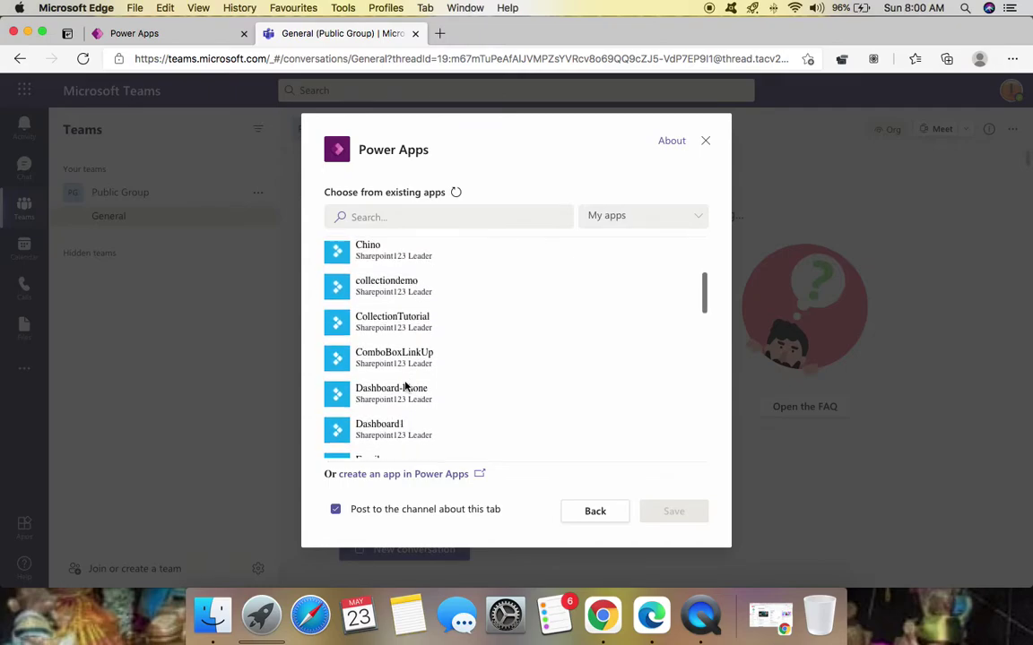
scroll(405, 385, down, 4)
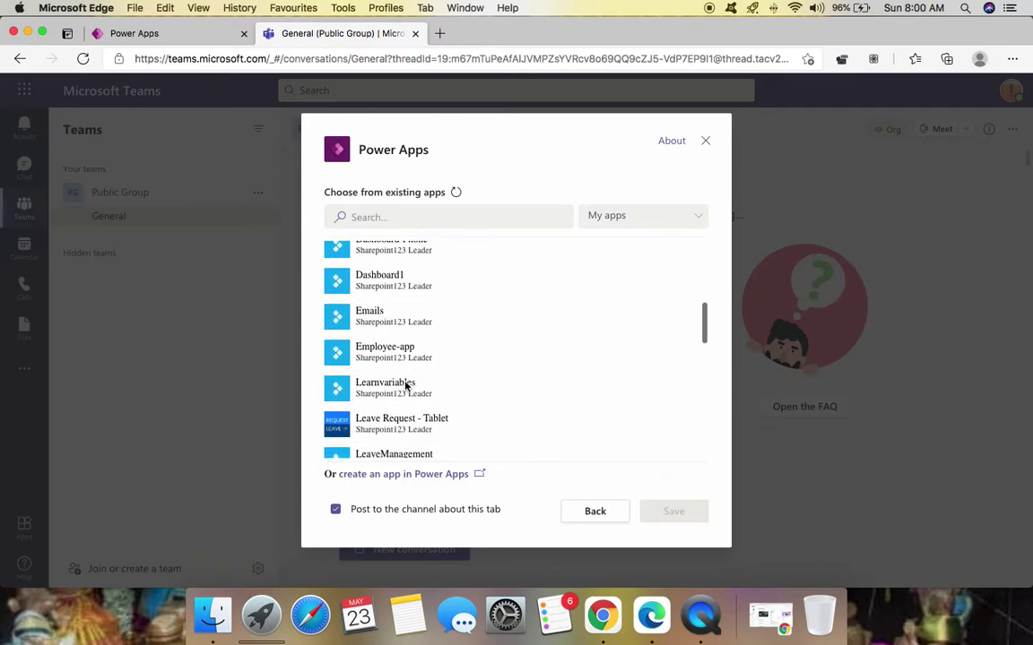
scroll(405, 385, down, 5)
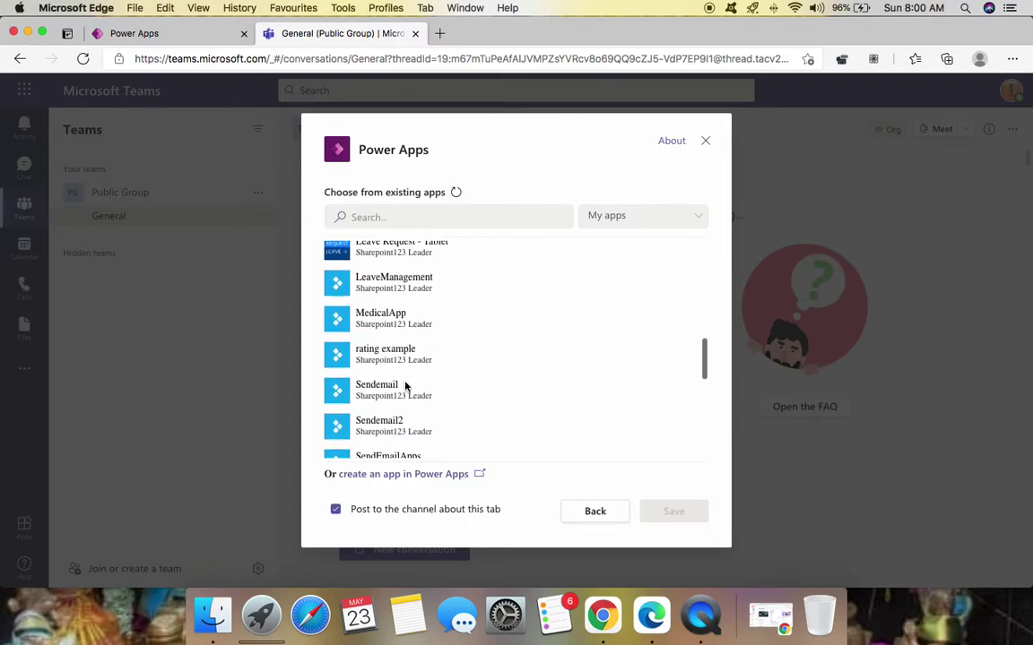
scroll(405, 386, down, 7)
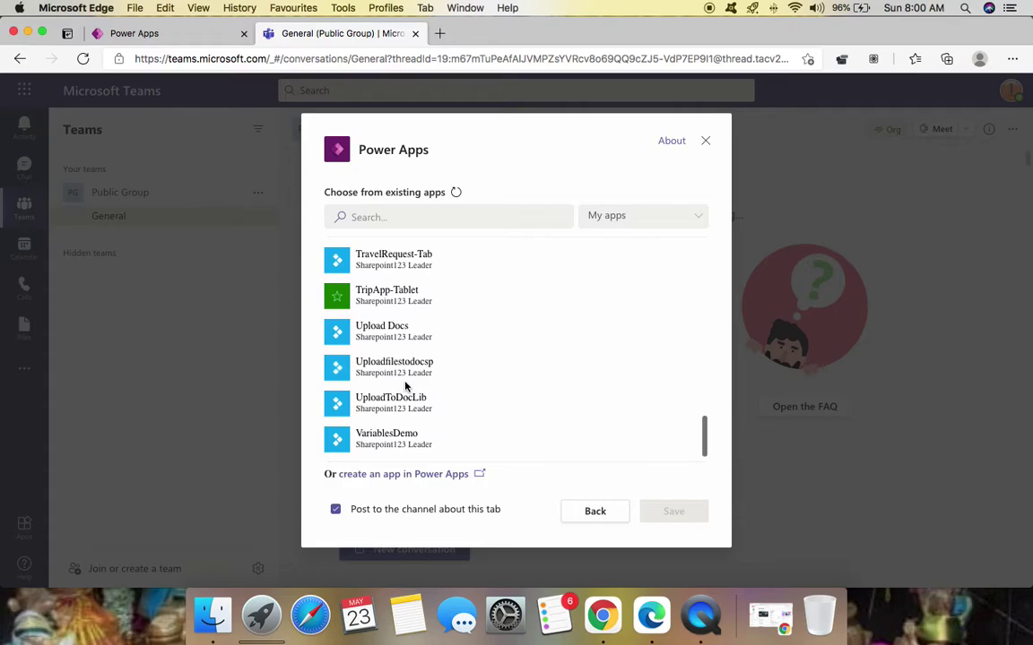
scroll(405, 386, up, 12)
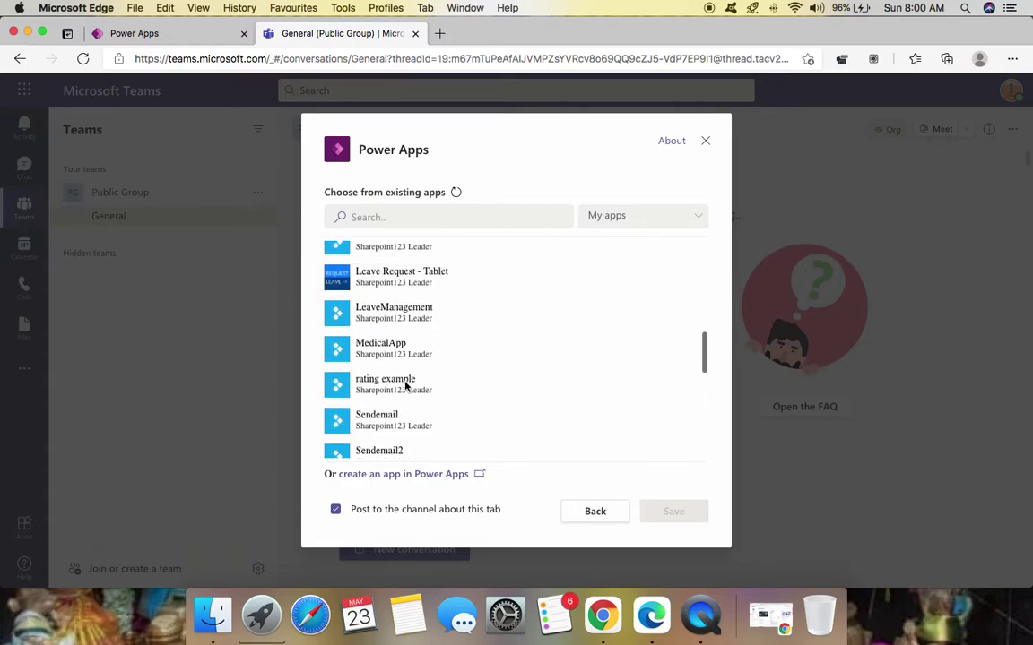
scroll(405, 385, up, 4)
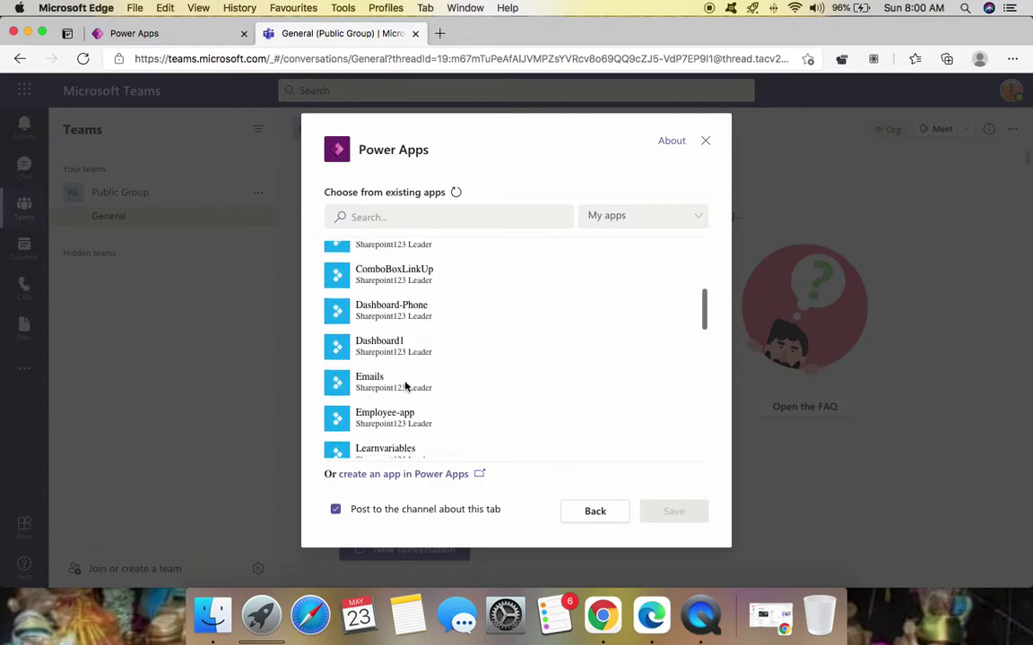
scroll(405, 385, up, 5)
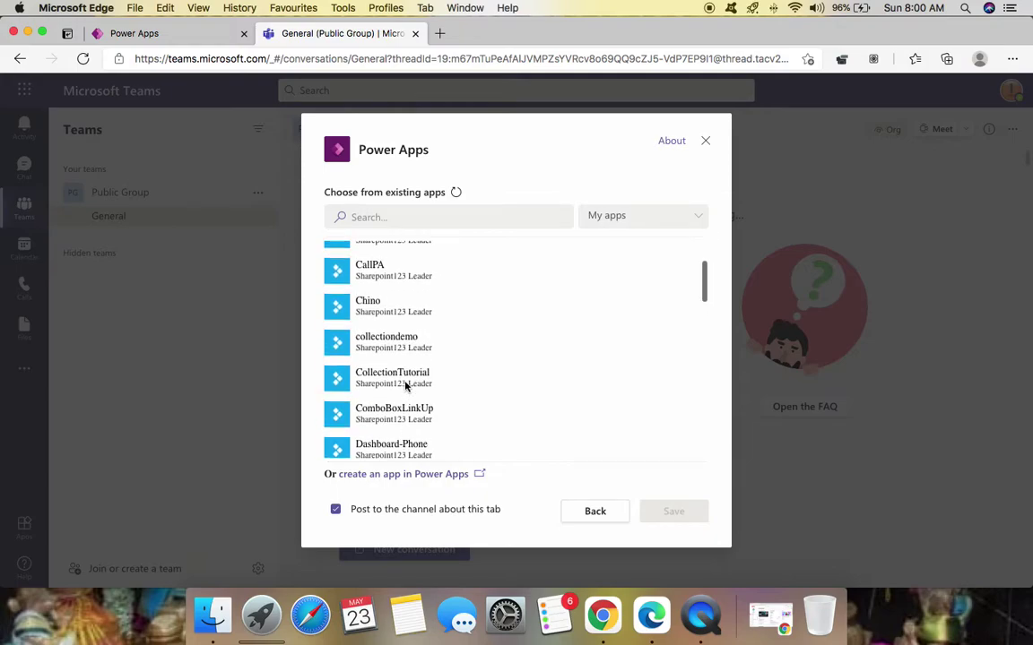
scroll(405, 385, up, 1)
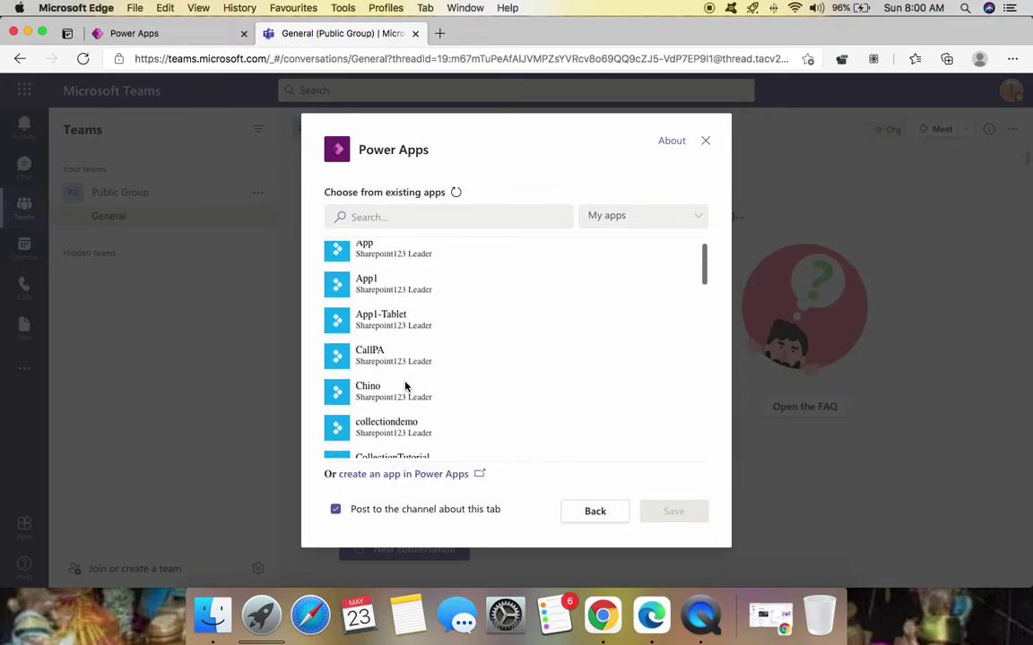
scroll(405, 385, down, 5)
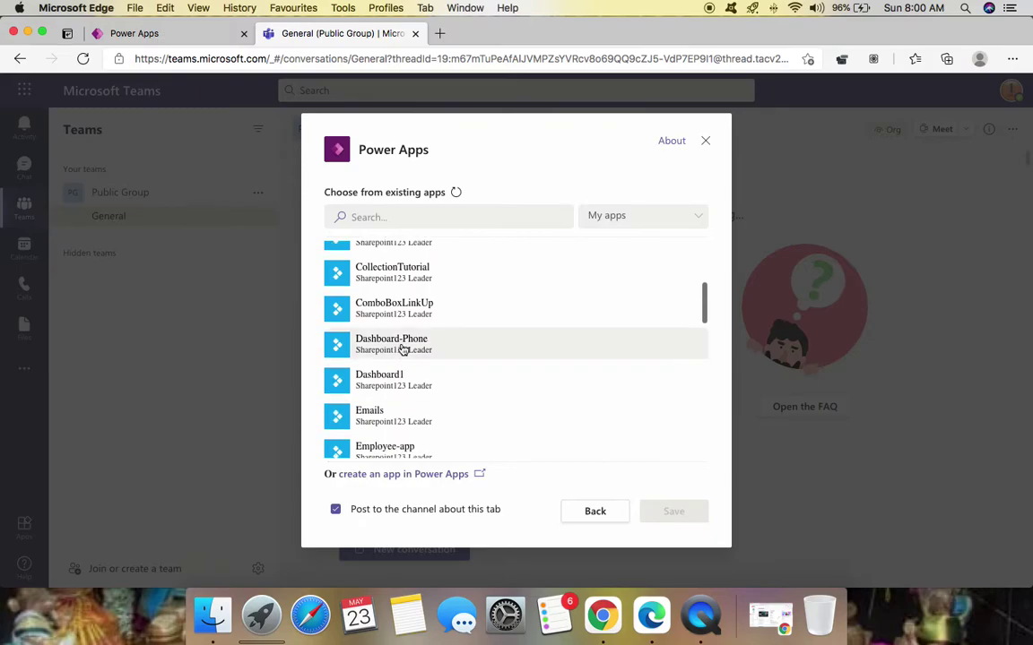
Step: Pick Dashboard-Phone from the existing apps list and save it as the channel tab
click(401, 348)
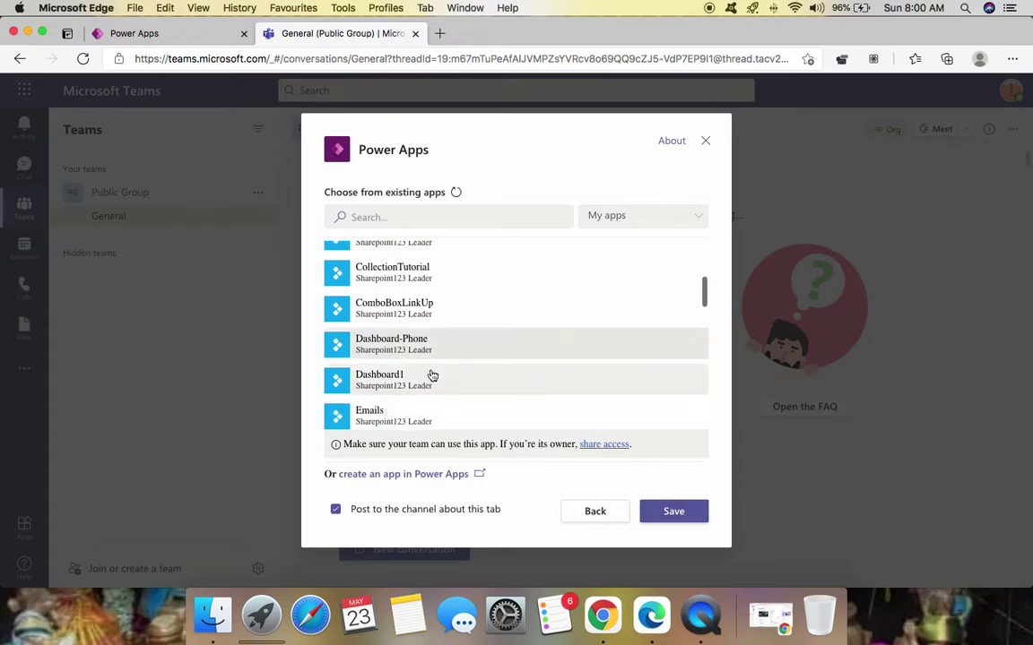
scroll(415, 334, down, 2)
scroll(415, 332, down, 2)
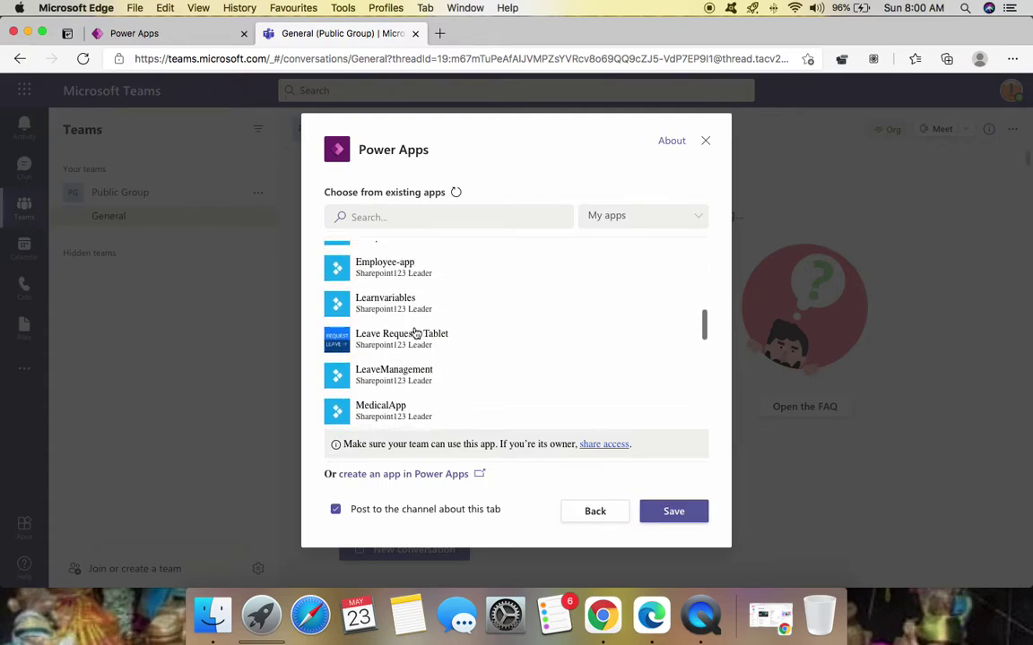
scroll(401, 356, down, 1)
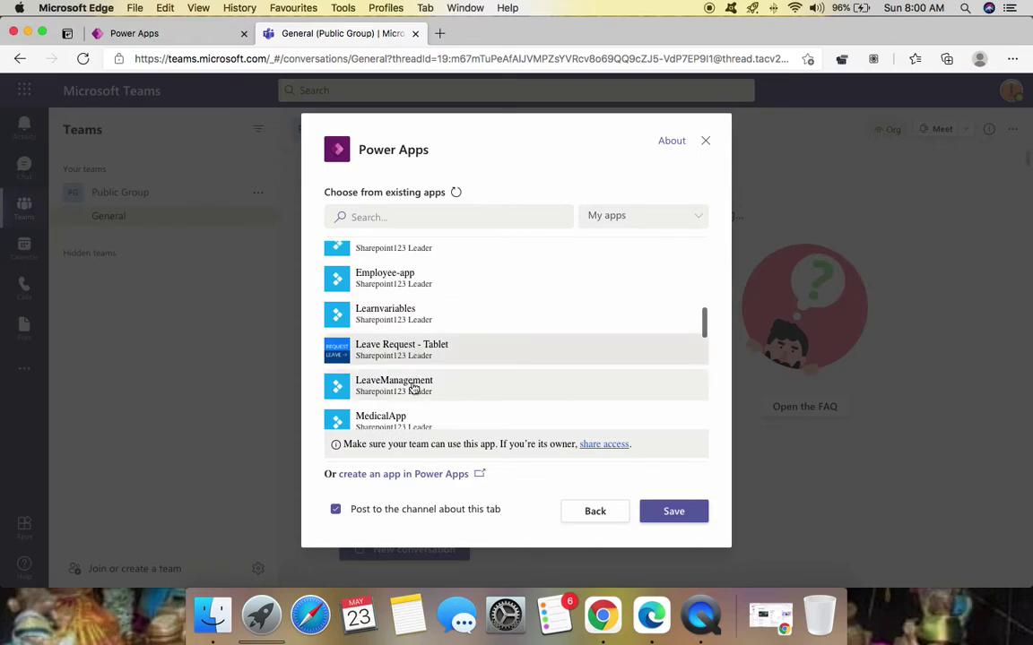
click(417, 385)
scroll(415, 389, down, 2)
scroll(410, 390, up, 1)
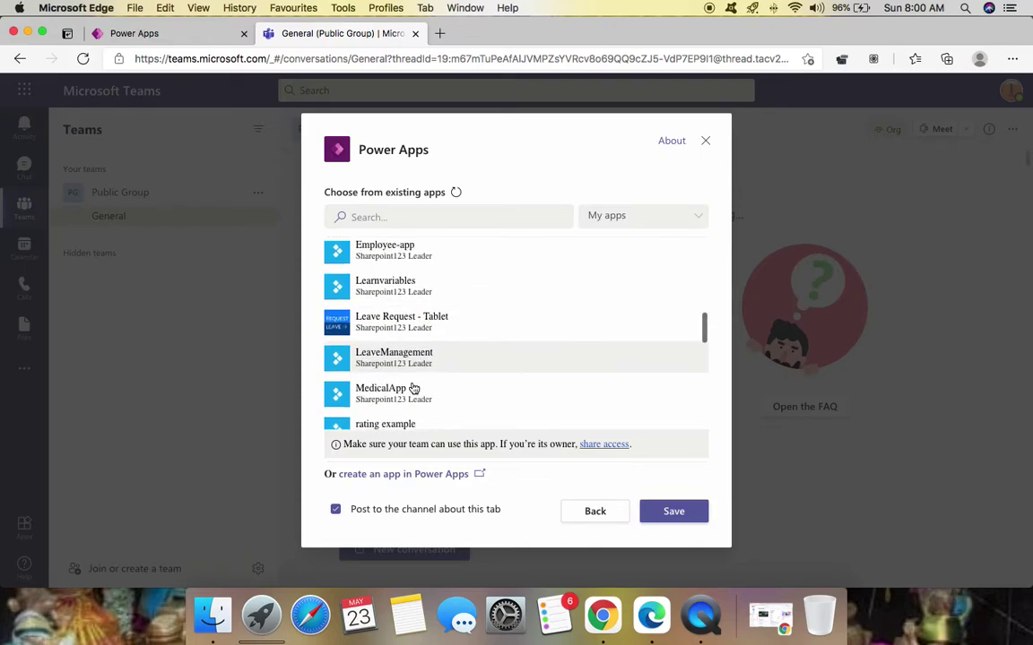
click(399, 392)
scroll(397, 350, up, 5)
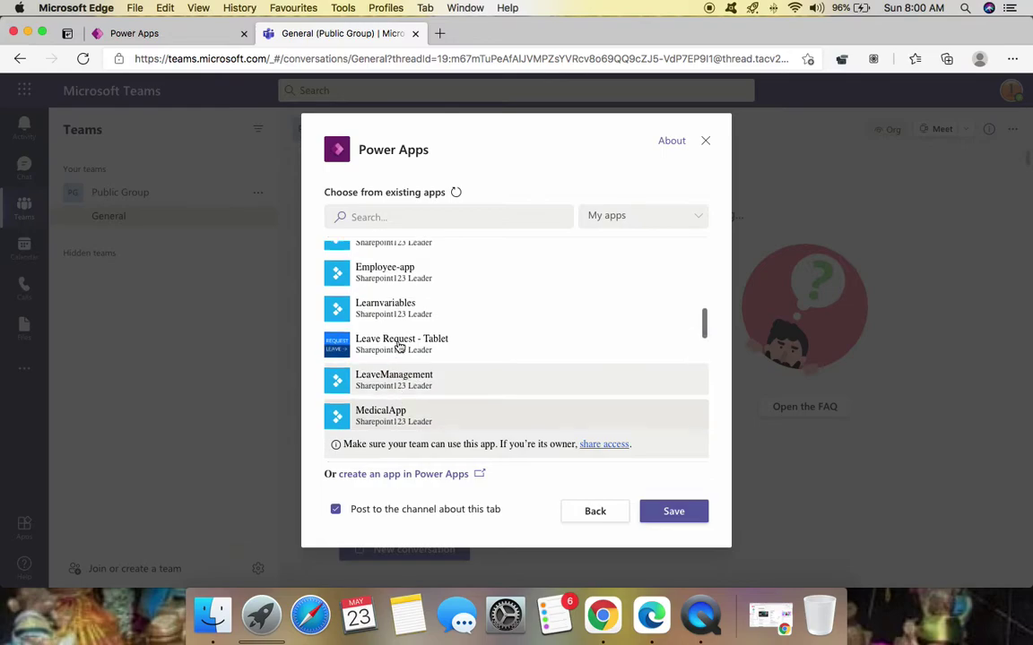
click(394, 348)
scroll(395, 350, down, 1)
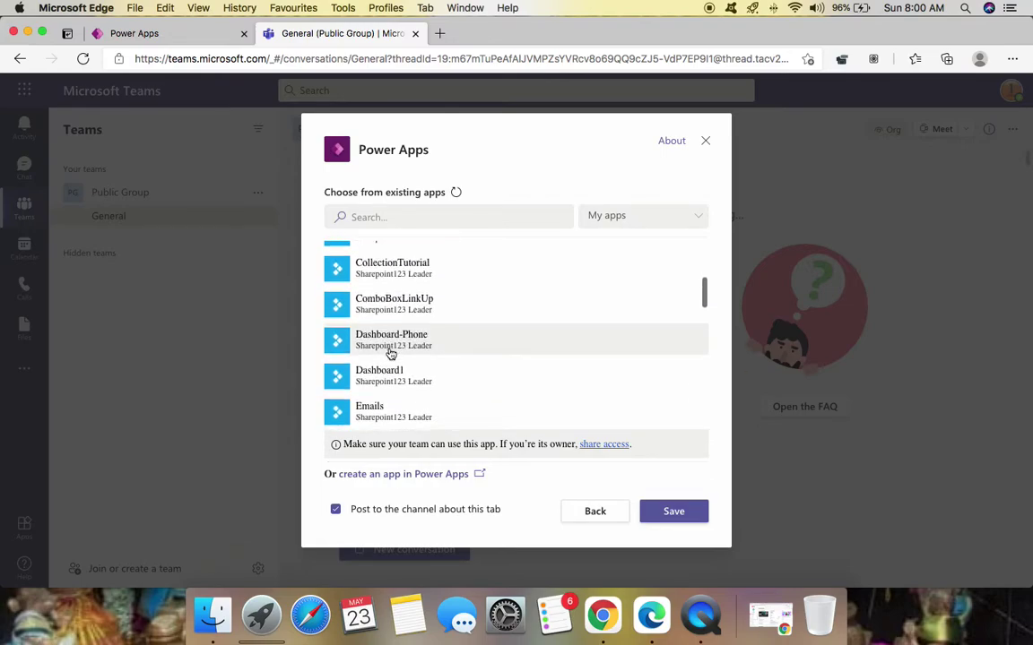
click(670, 511)
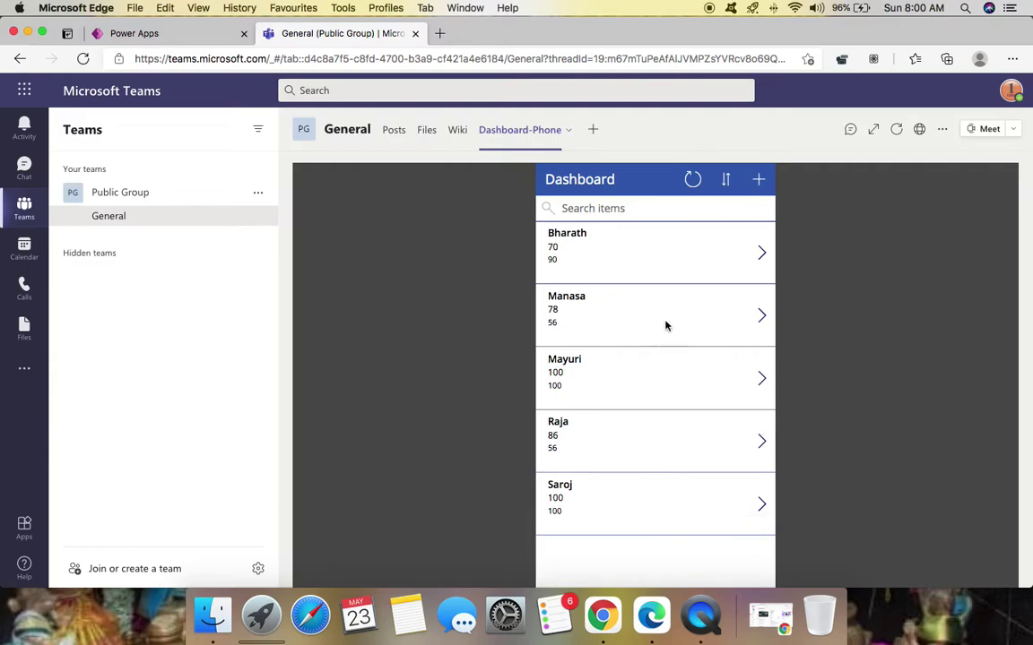
click(765, 256)
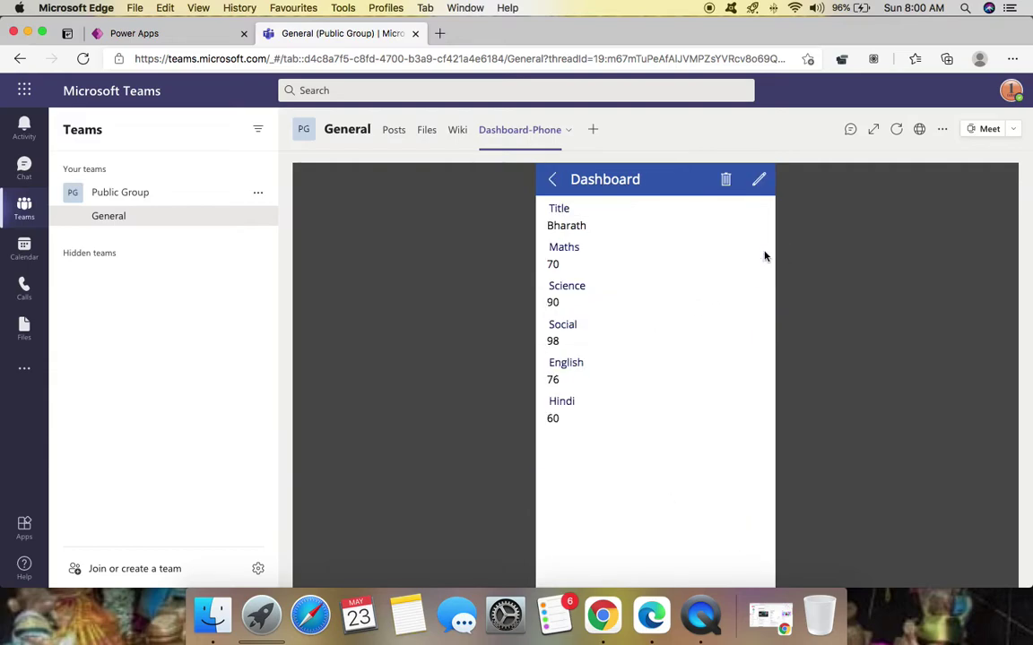
click(755, 184)
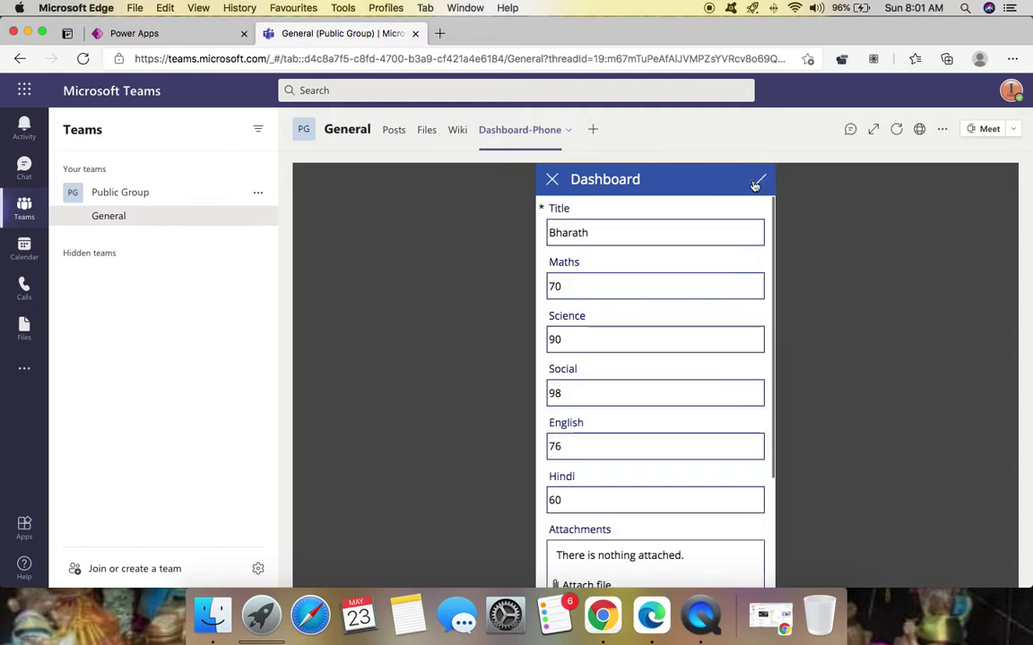
click(552, 182)
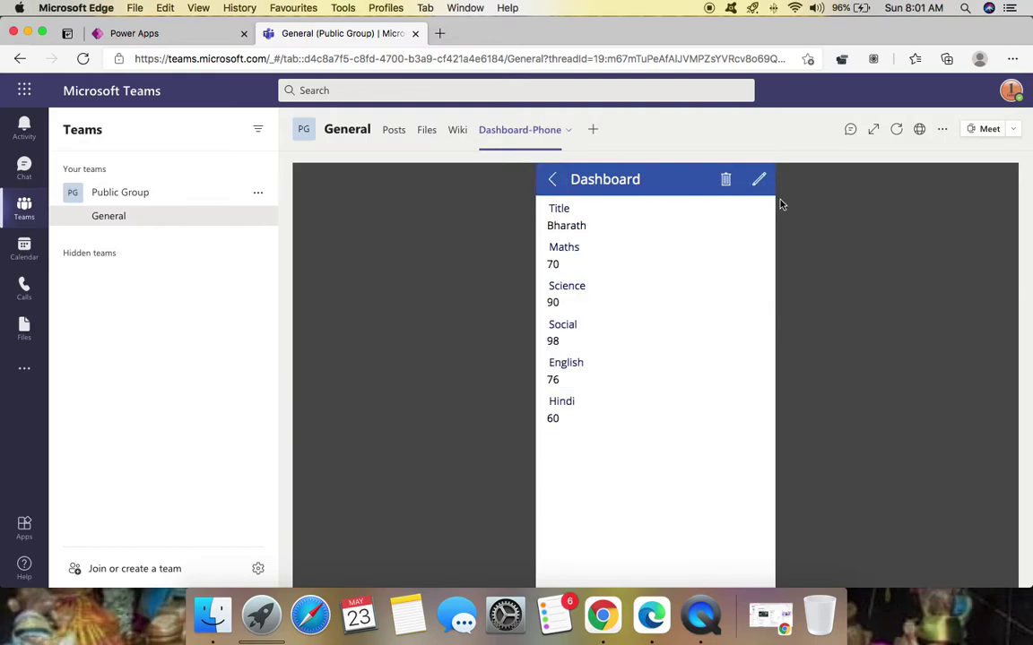
click(551, 180)
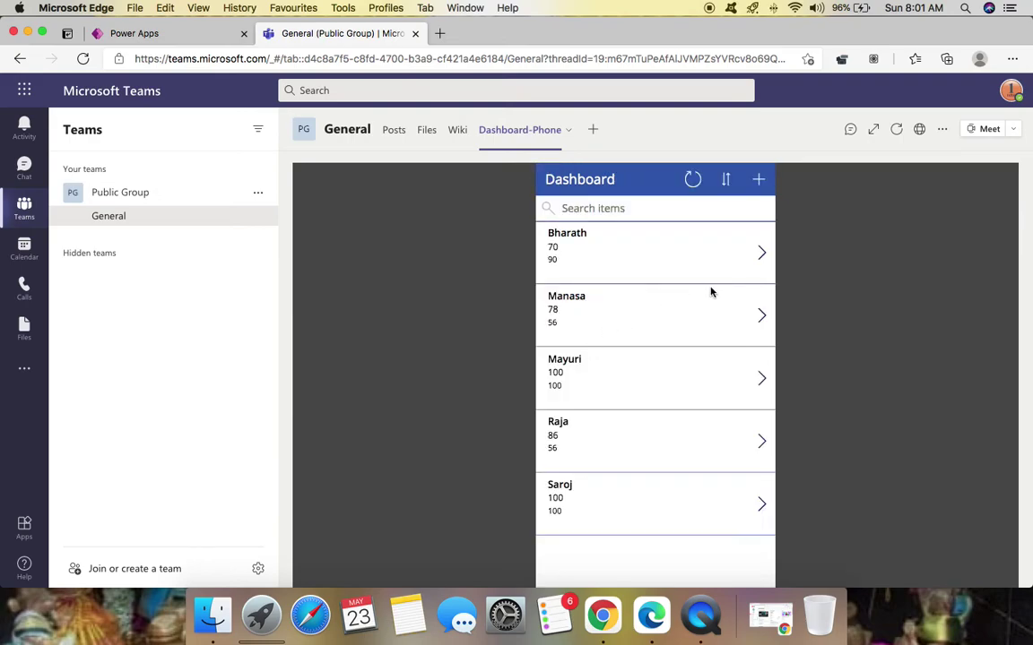
click(762, 318)
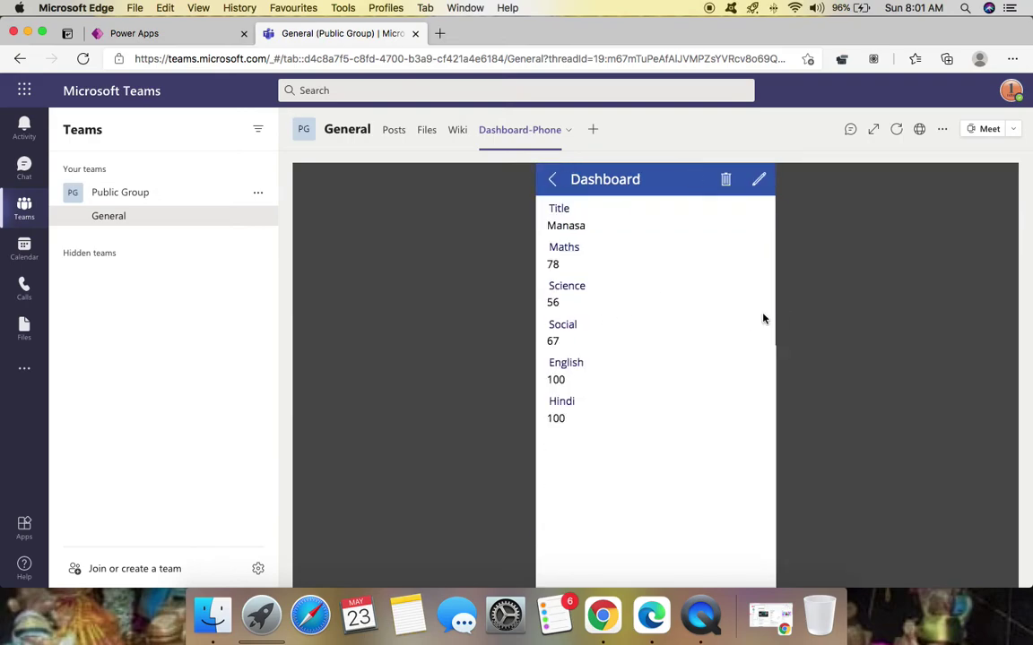
click(551, 181)
click(763, 378)
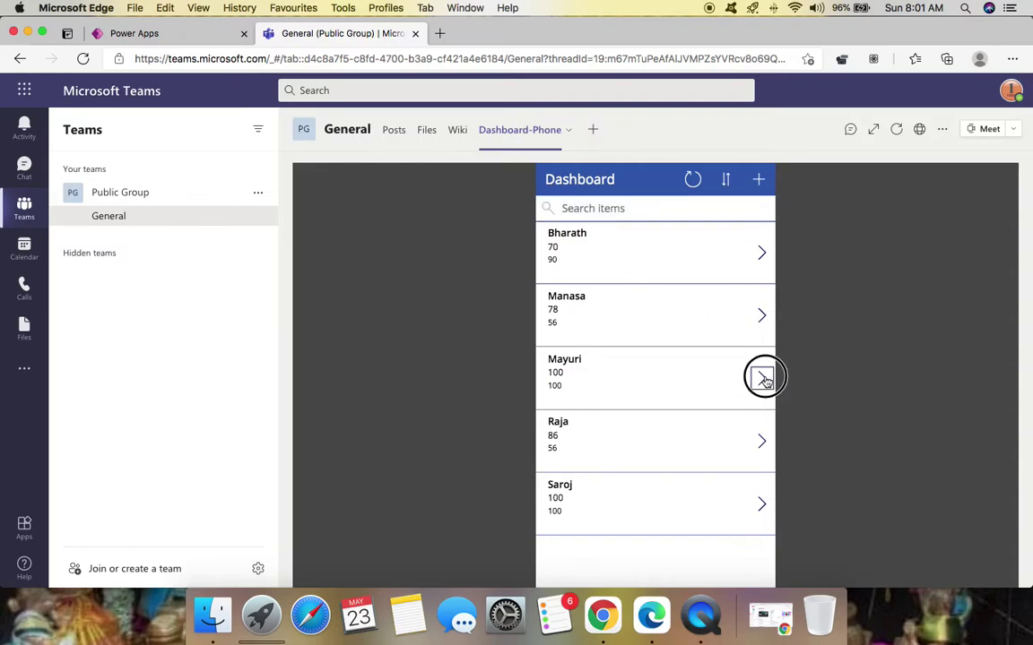
click(553, 182)
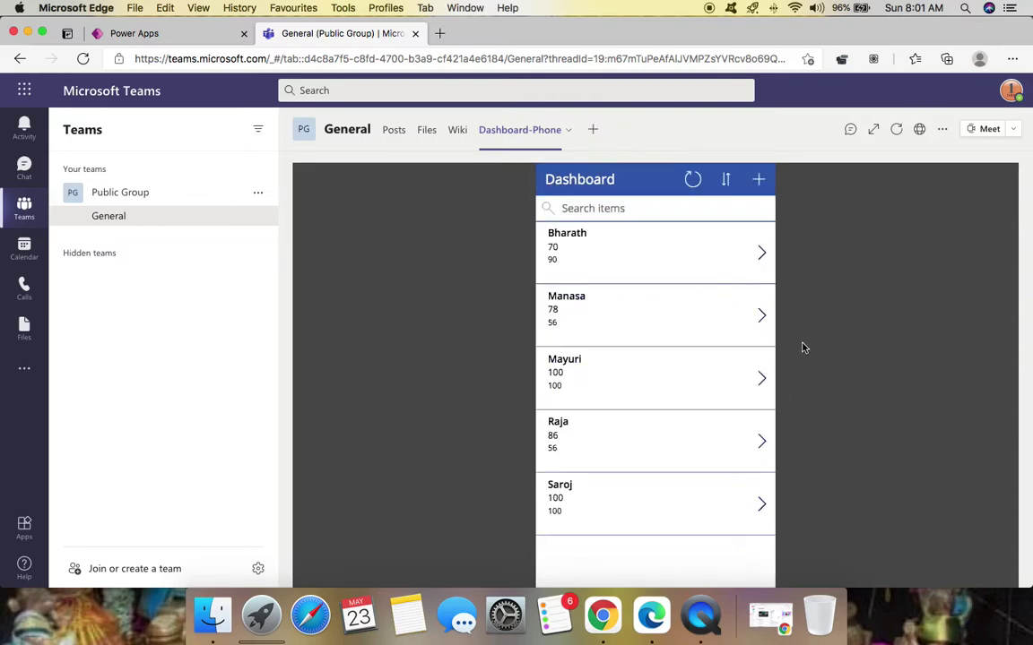
click(762, 441)
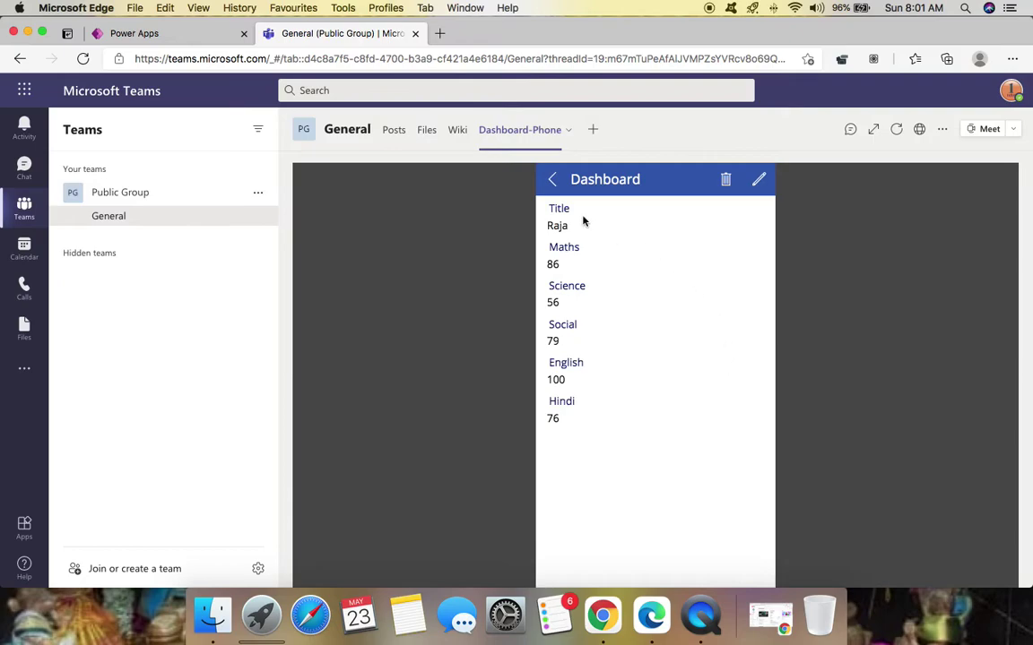
click(555, 182)
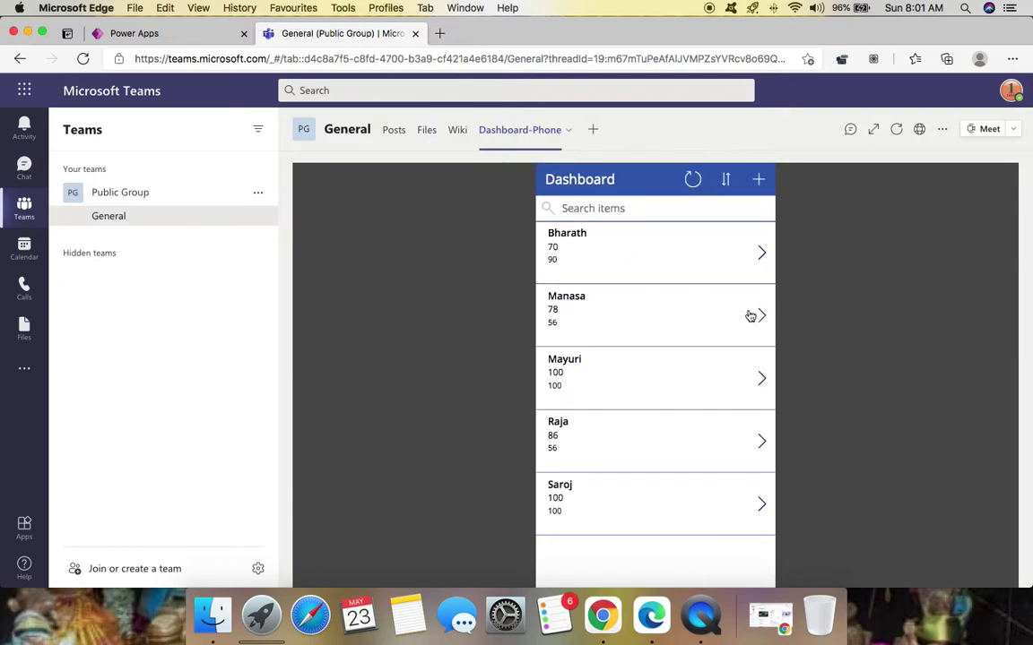
click(569, 132)
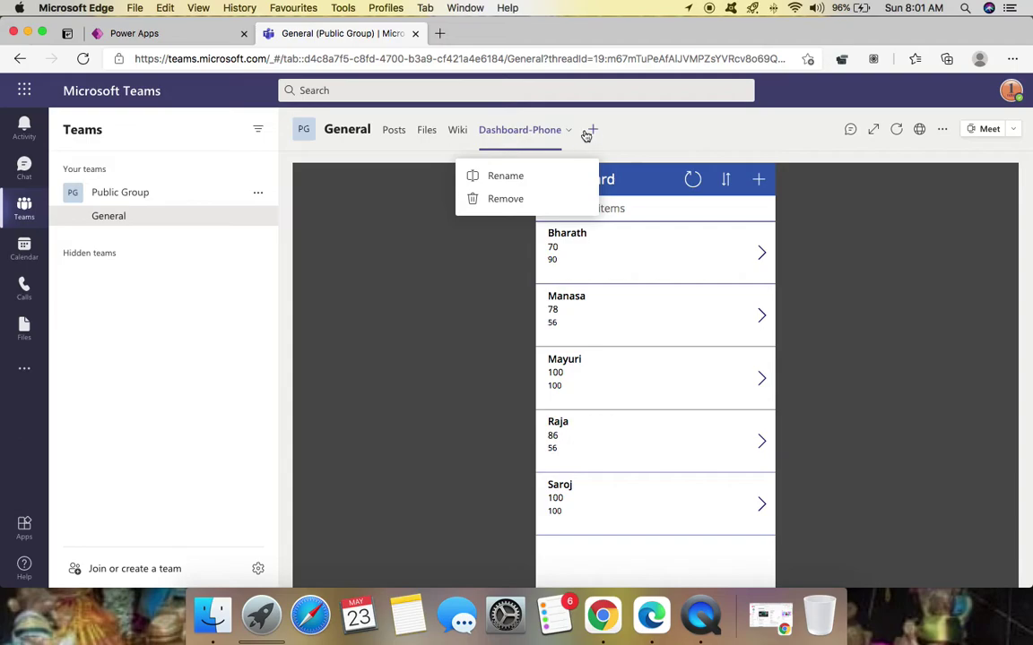
click(594, 132)
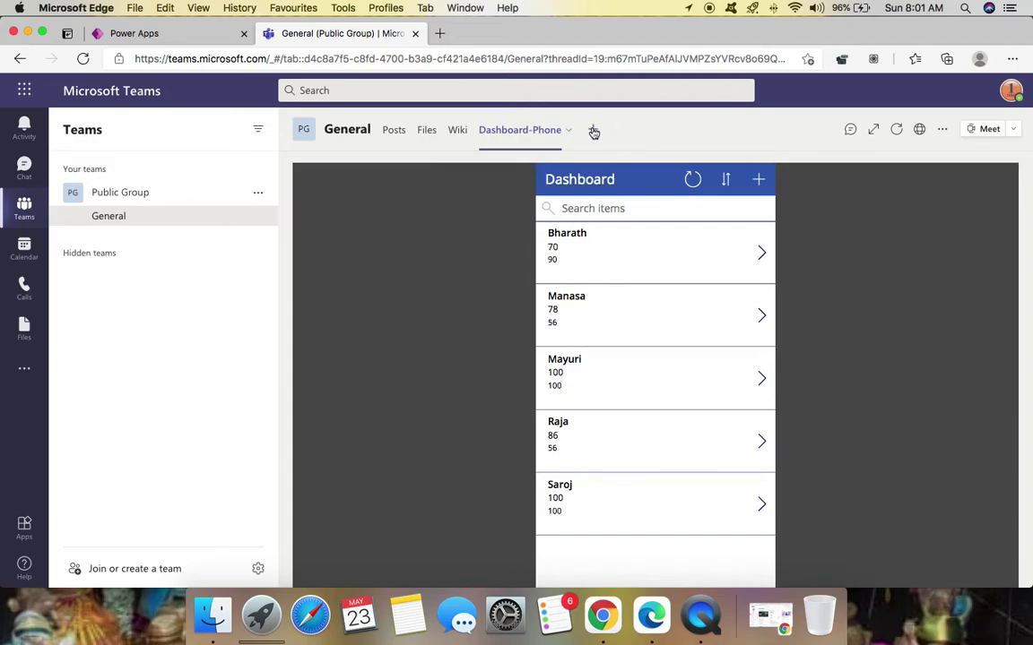
click(594, 132)
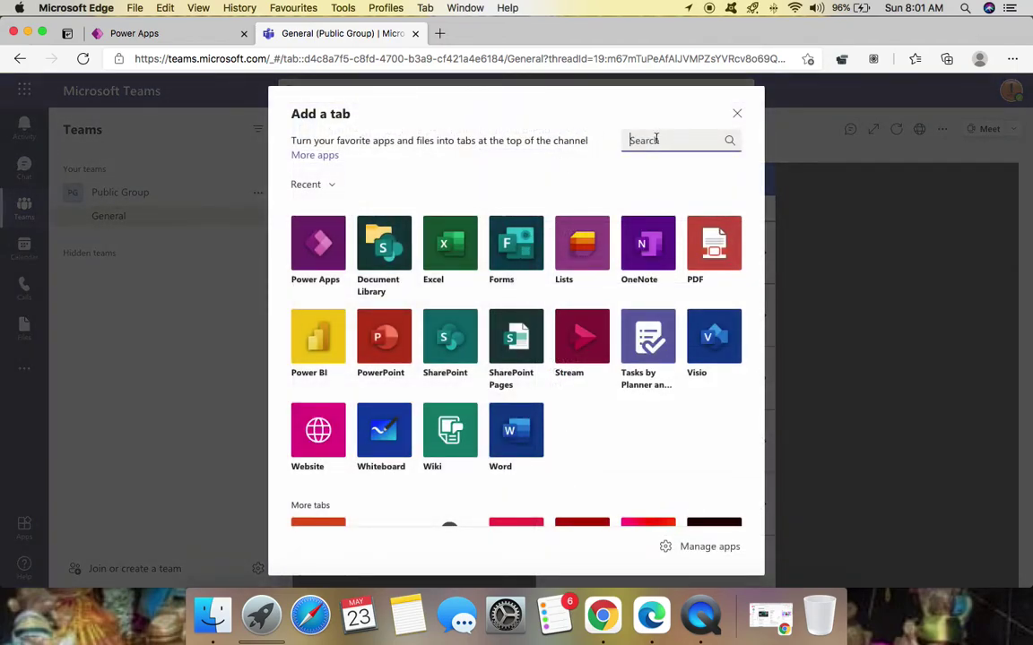
Step: Search 'power', choose Power Apps, select the Chino app and save it as a new tab
text(power)
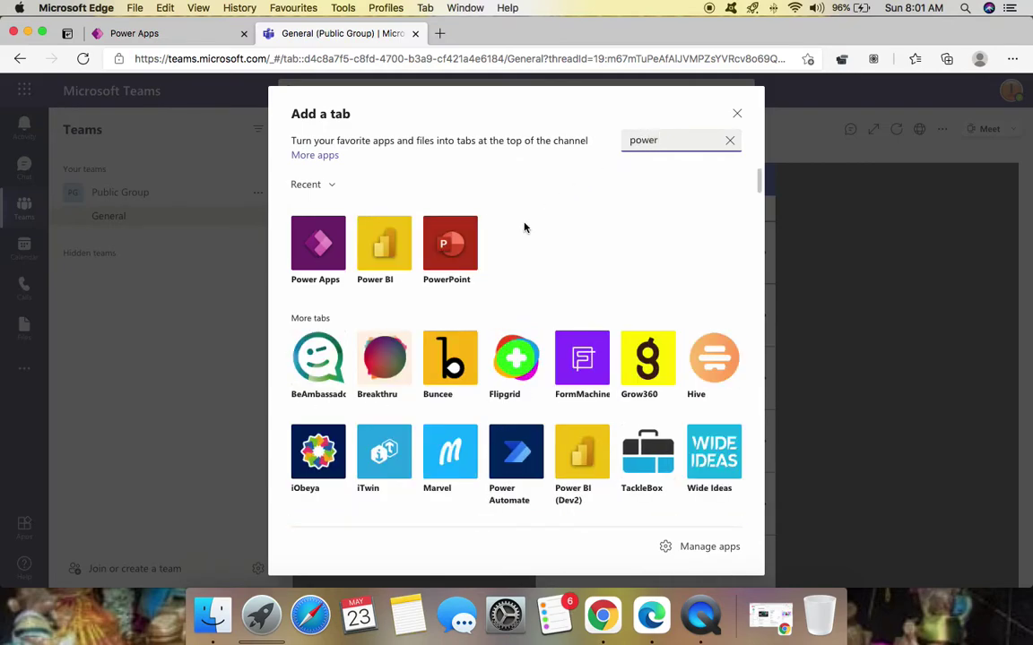
click(300, 224)
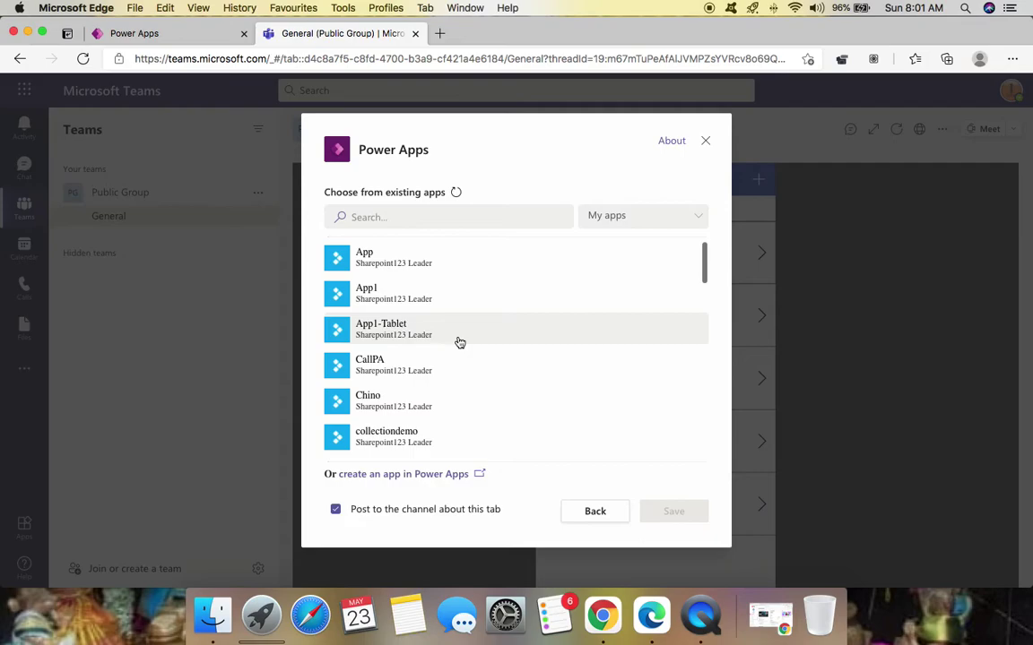
scroll(399, 311, down, 2)
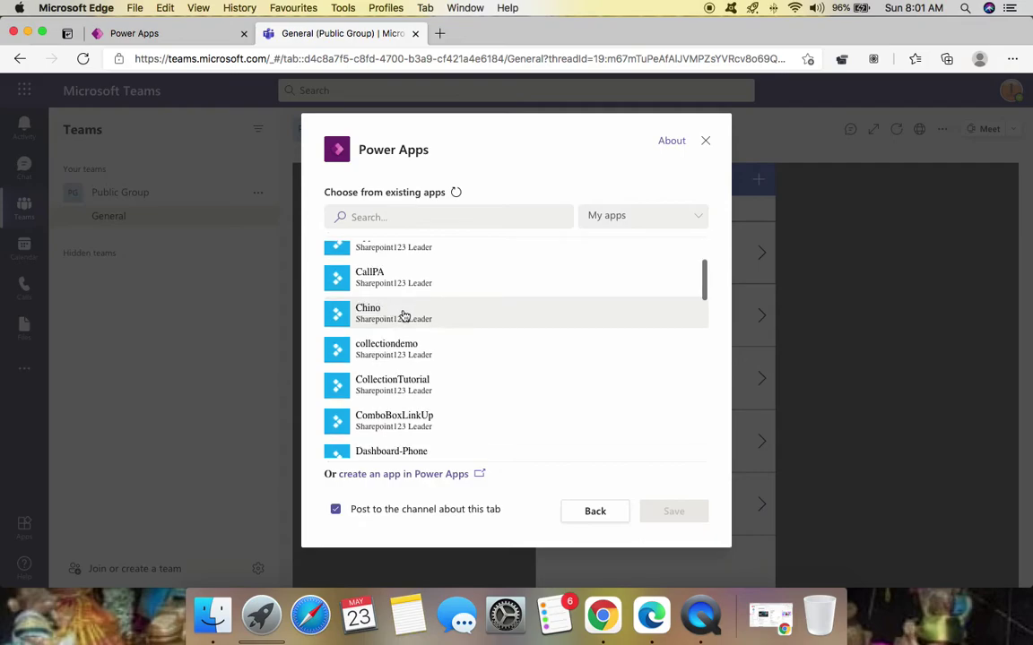
click(404, 316)
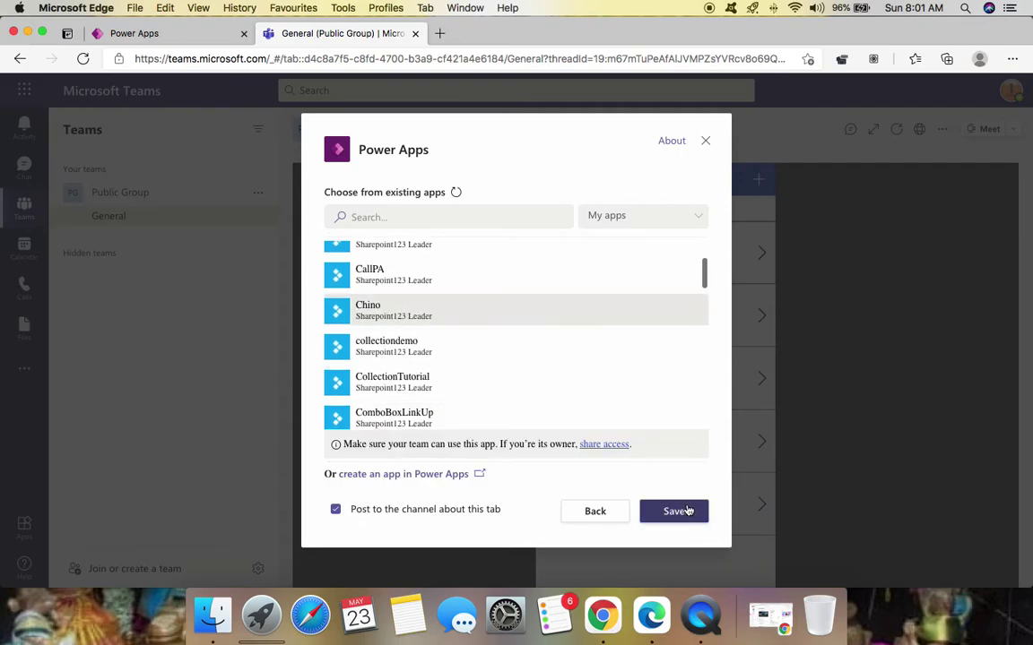
click(688, 511)
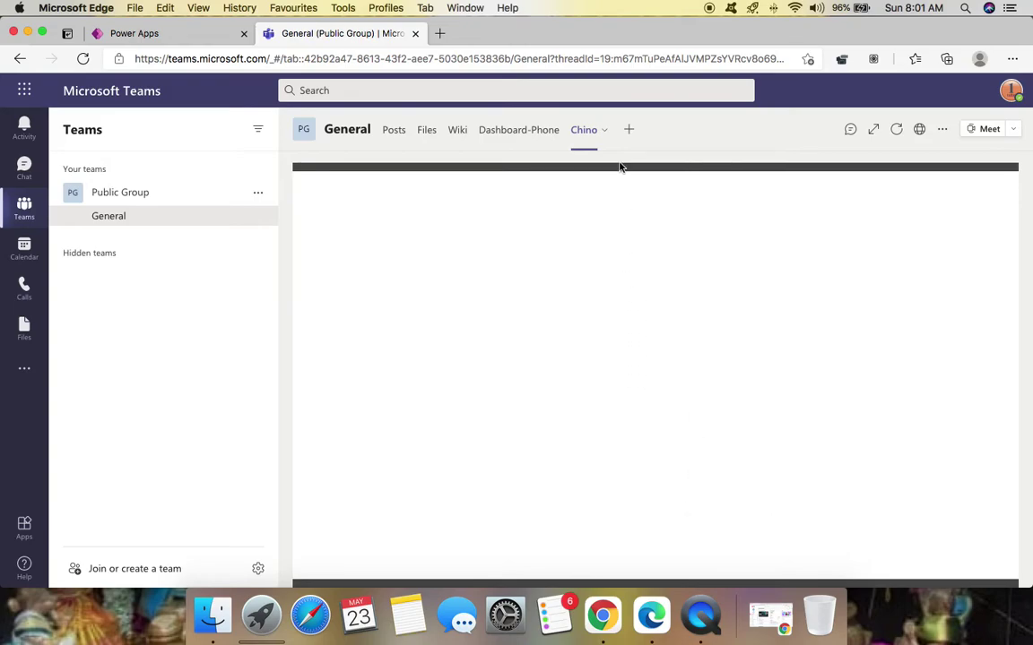
Step: Remove the Chino tab through its tab menu and confirm the removal
click(605, 131)
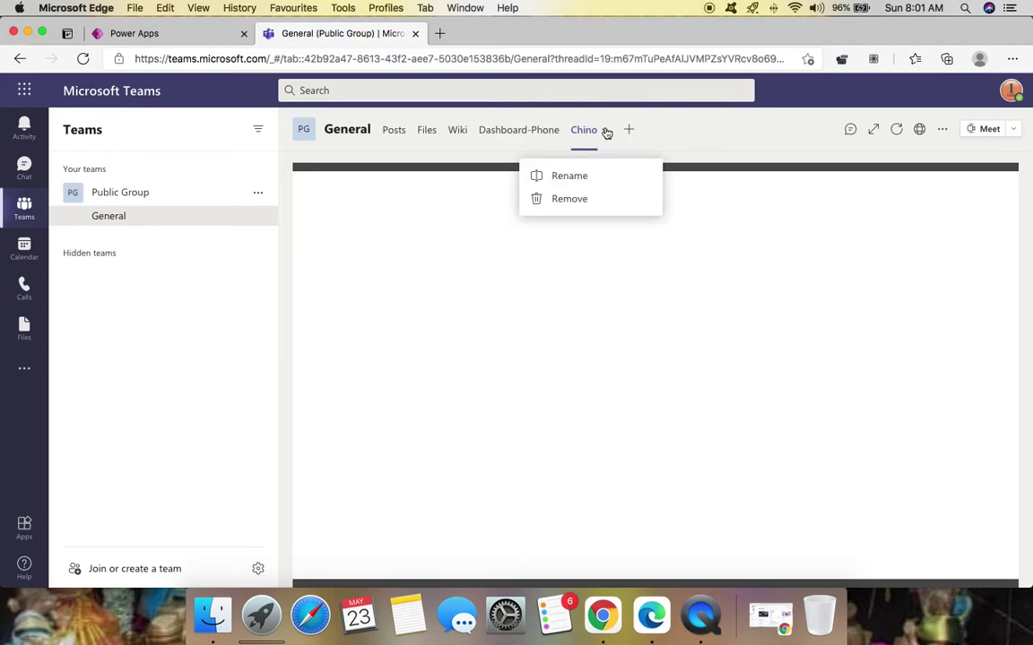
click(599, 200)
click(686, 355)
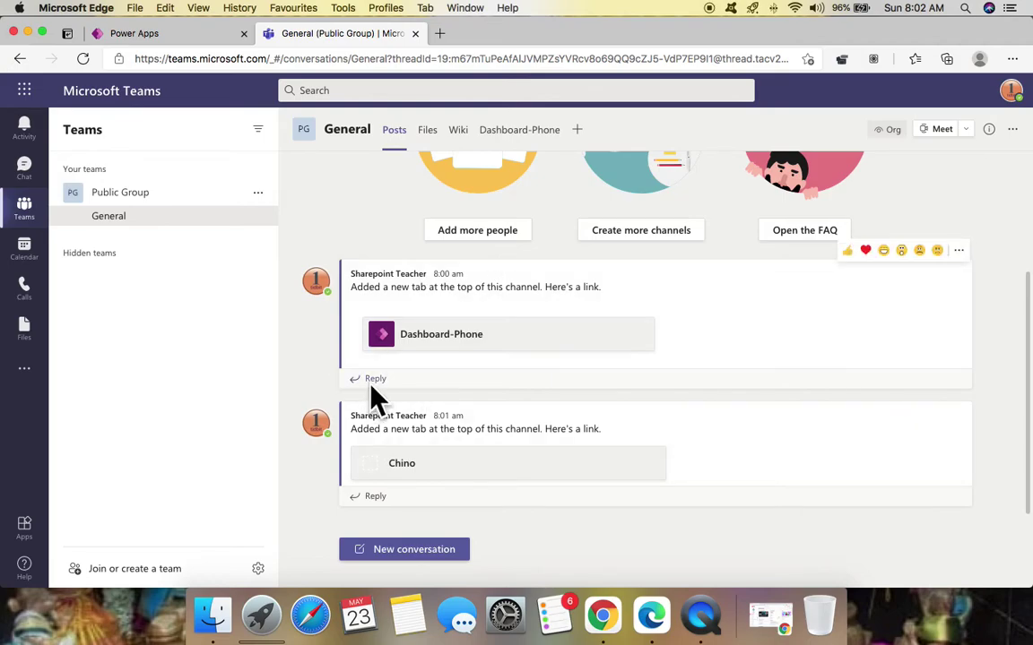
Step: Add a new Power Apps tab using Employee-app from the existing apps list
click(578, 131)
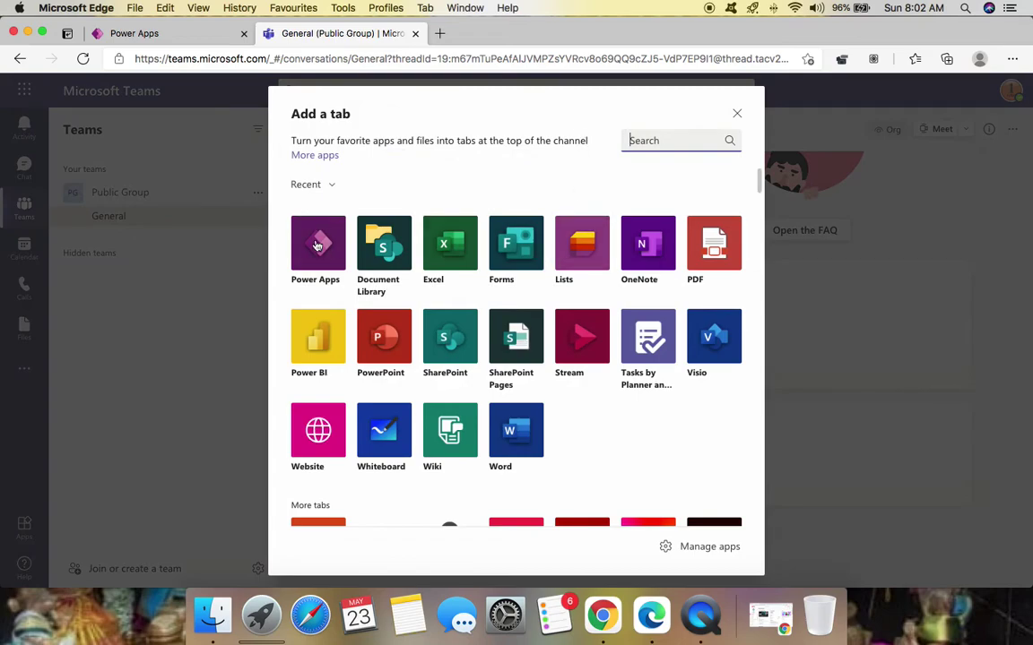
click(316, 242)
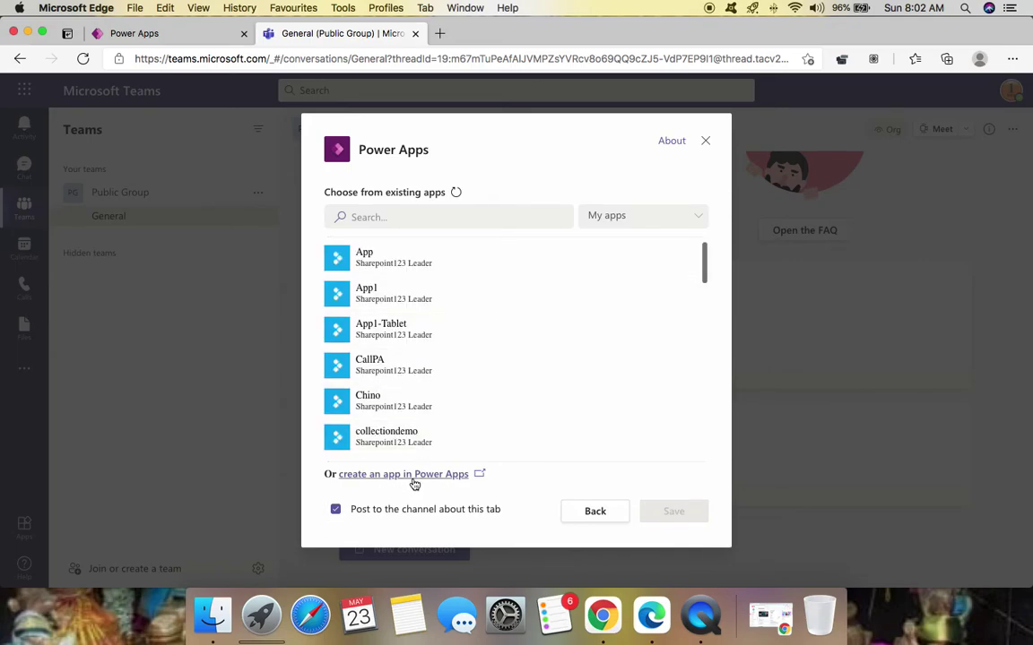
scroll(417, 421, down, 3)
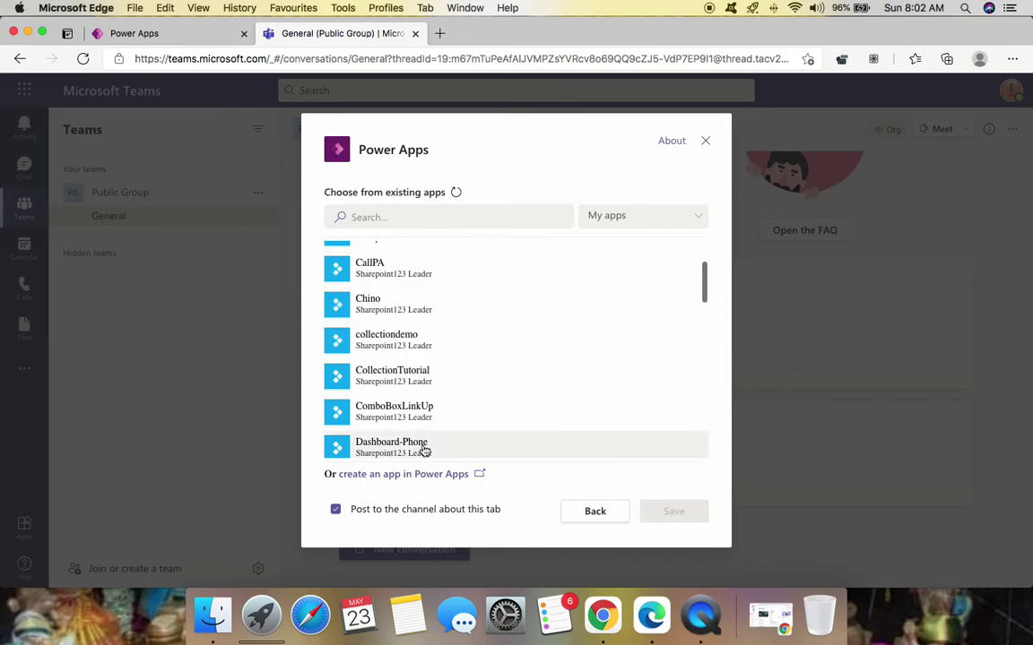
scroll(455, 430, down, 4)
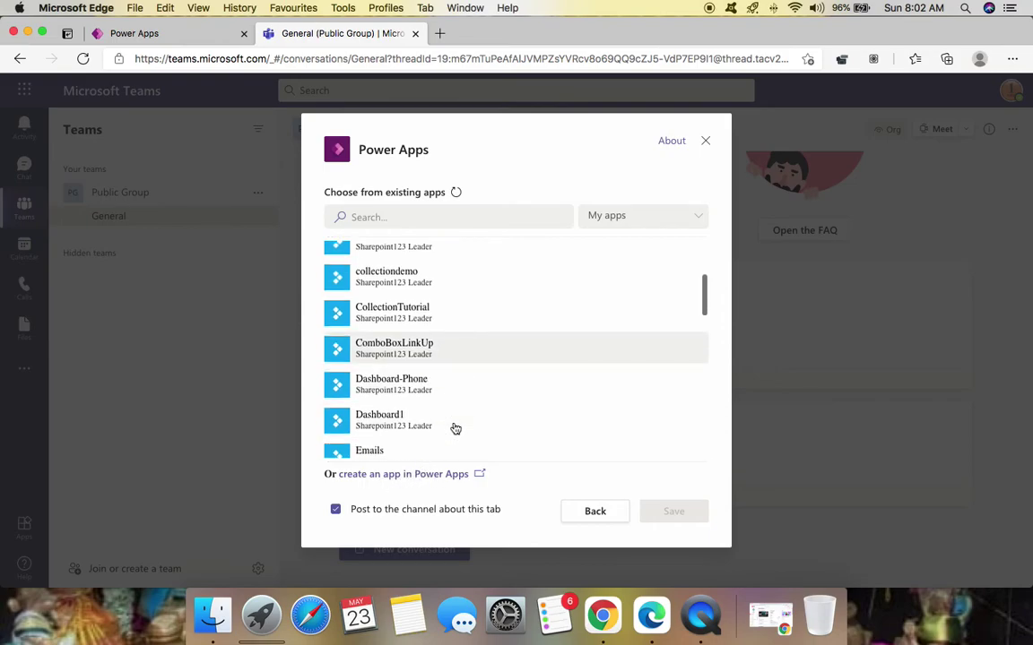
scroll(456, 429, down, 2)
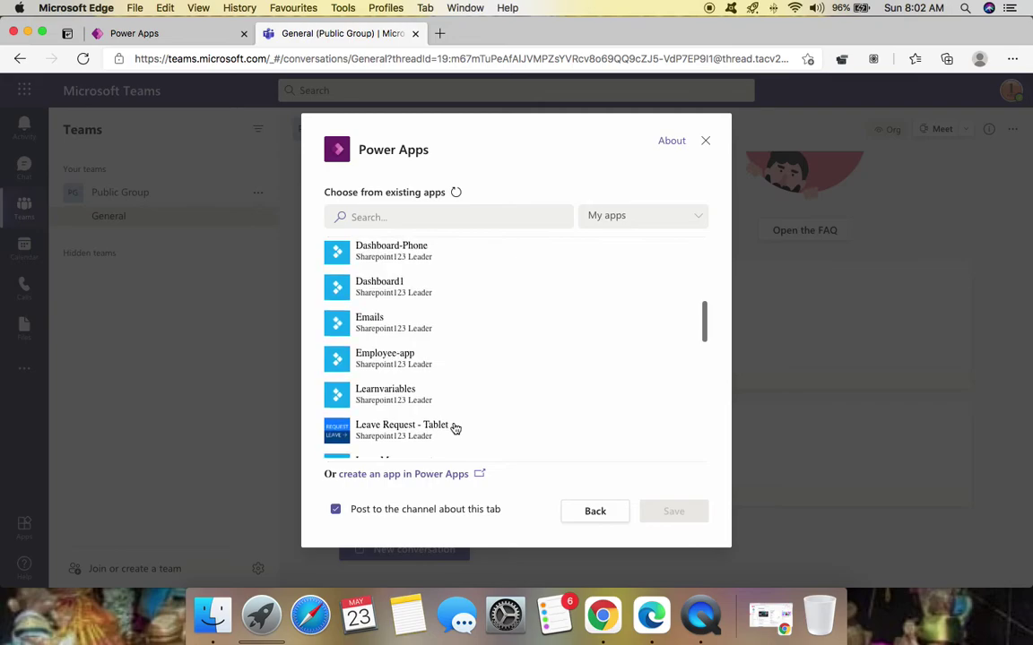
scroll(466, 362, up, 4)
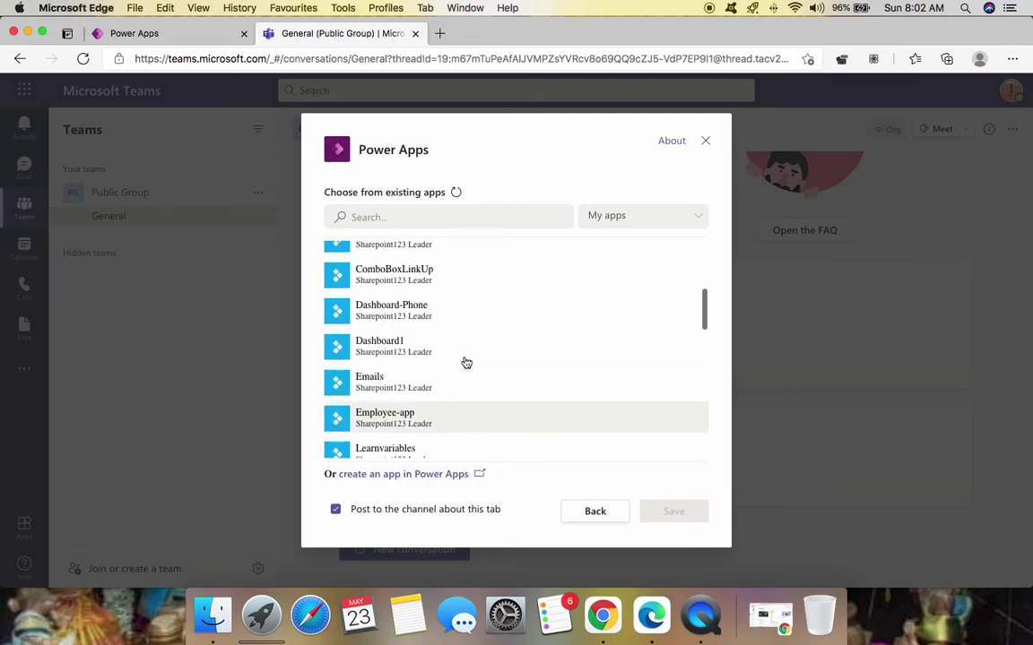
scroll(466, 362, down, 3)
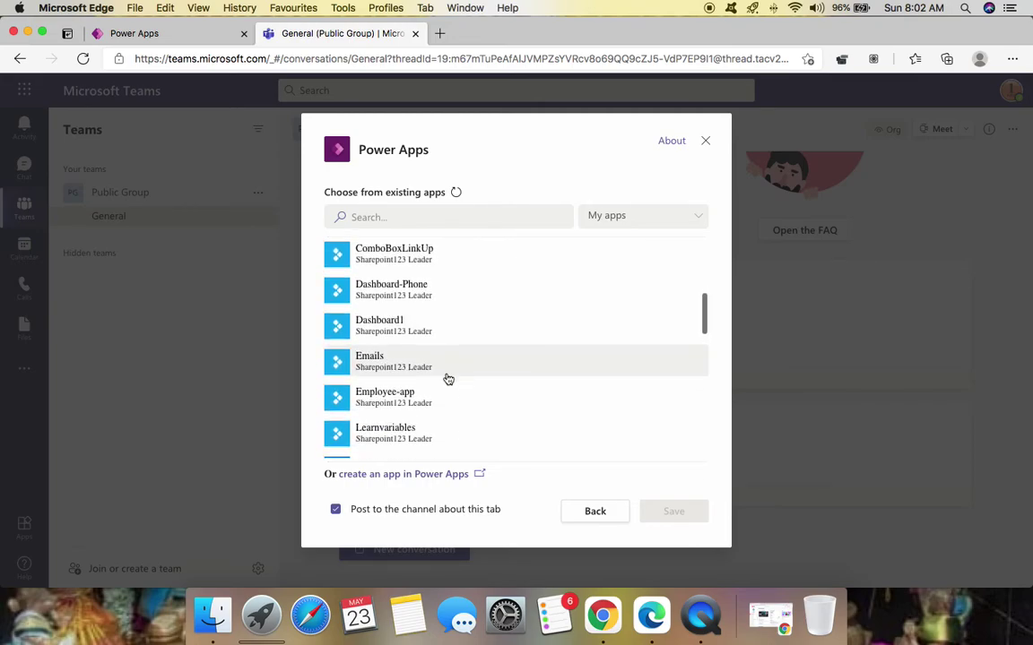
click(450, 401)
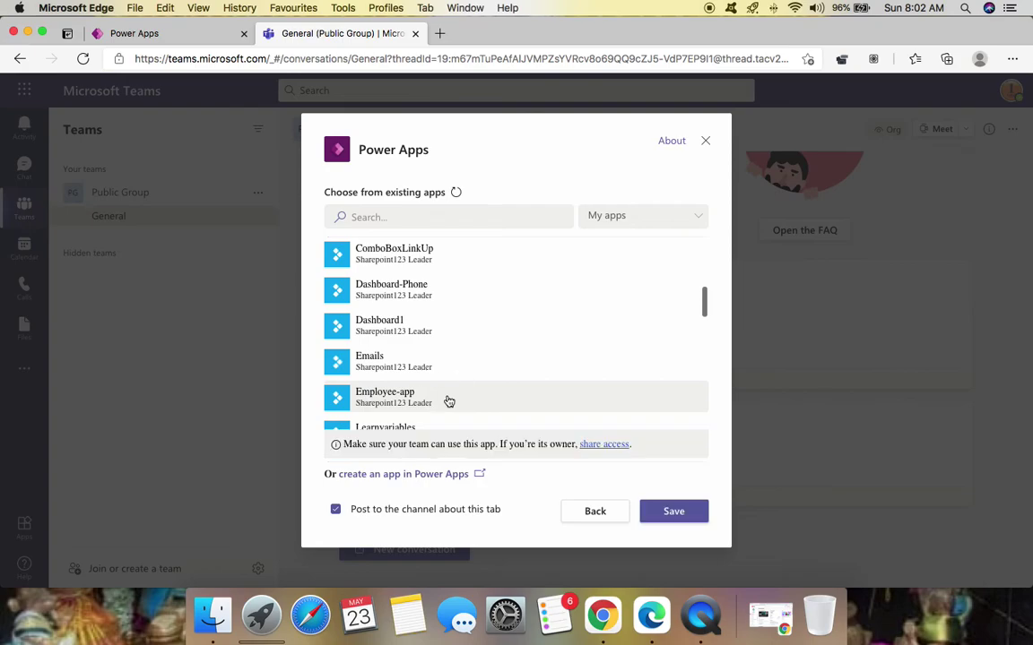
click(679, 516)
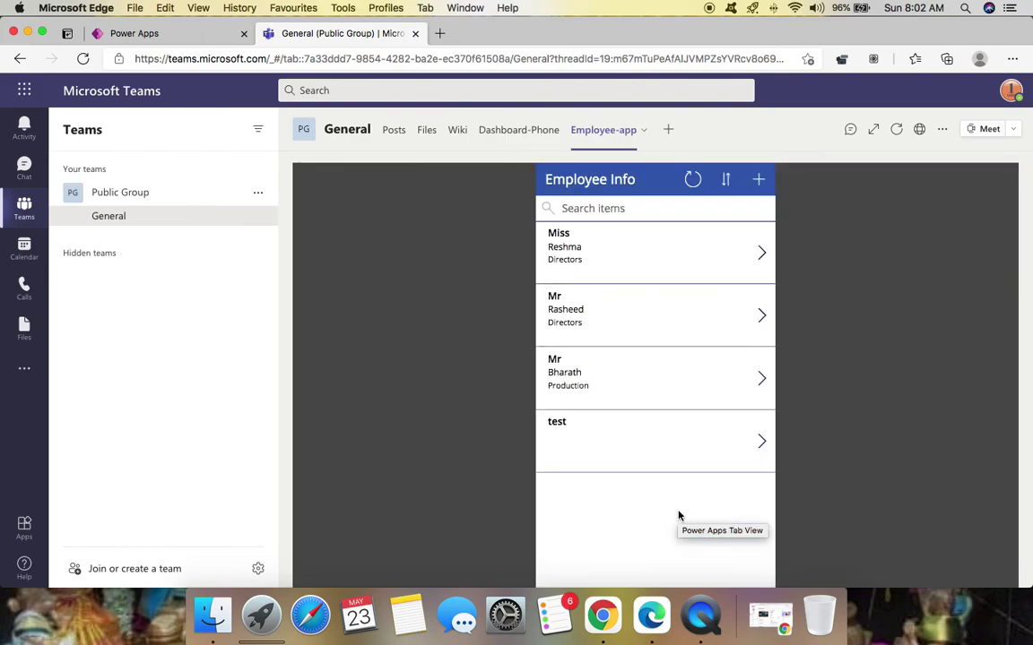
Step: Switch between the Dashboard-Phone and Employee-app tabs, finishing on Dashboard-Phone
click(515, 135)
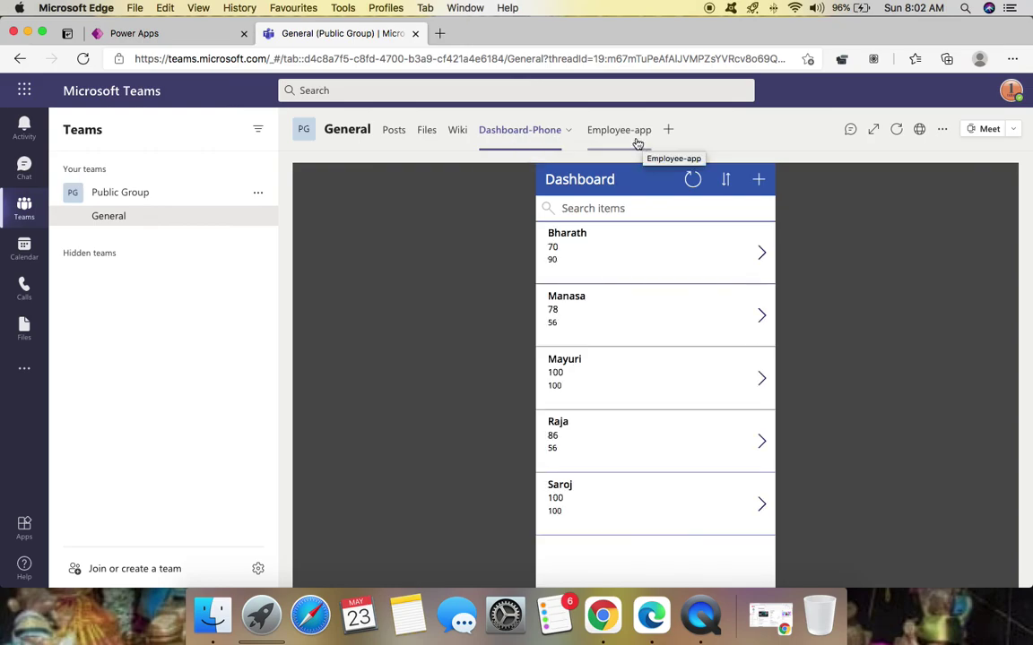
click(639, 138)
click(535, 141)
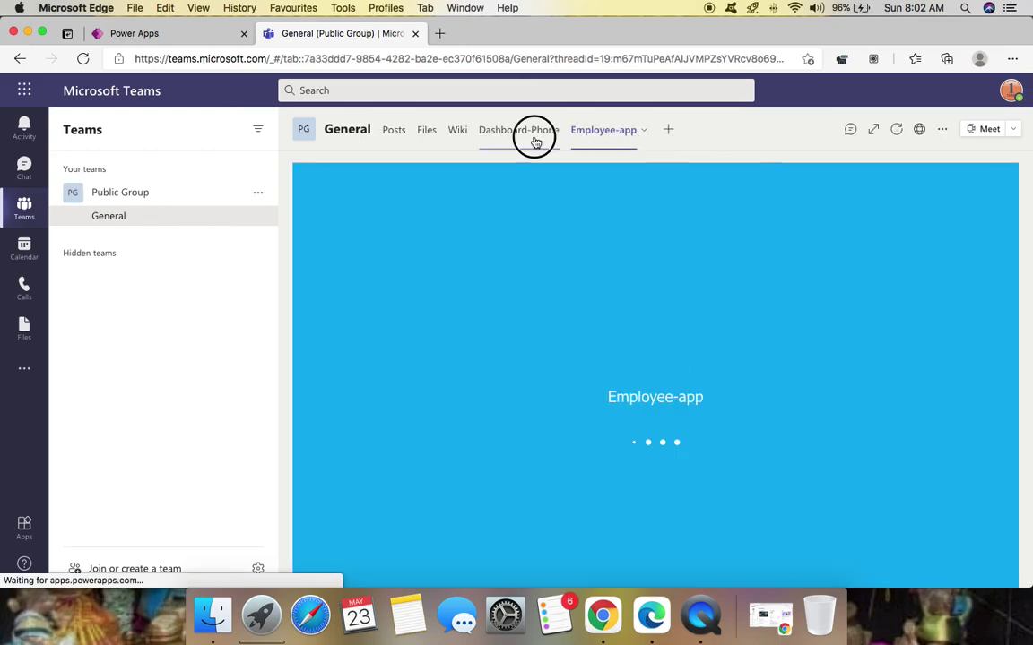